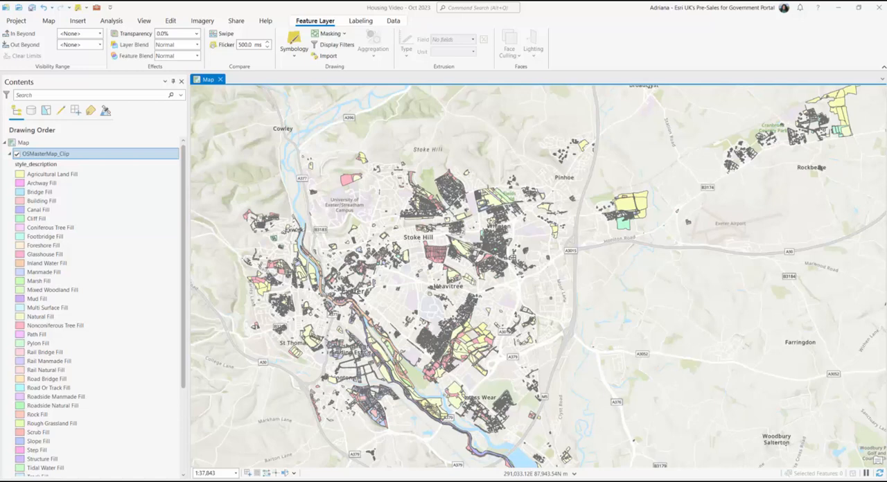
Step: Open the symbology settings of the OSMasterMap_Clip layer and browse the available color schemes
{"action": "left_click", "coordinate": [301, 43]}
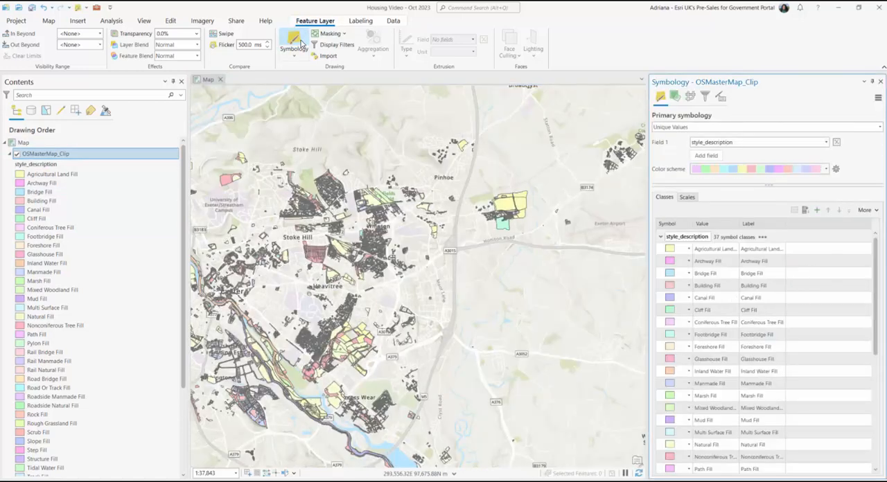
{"action": "left_click", "coordinate": [826, 169]}
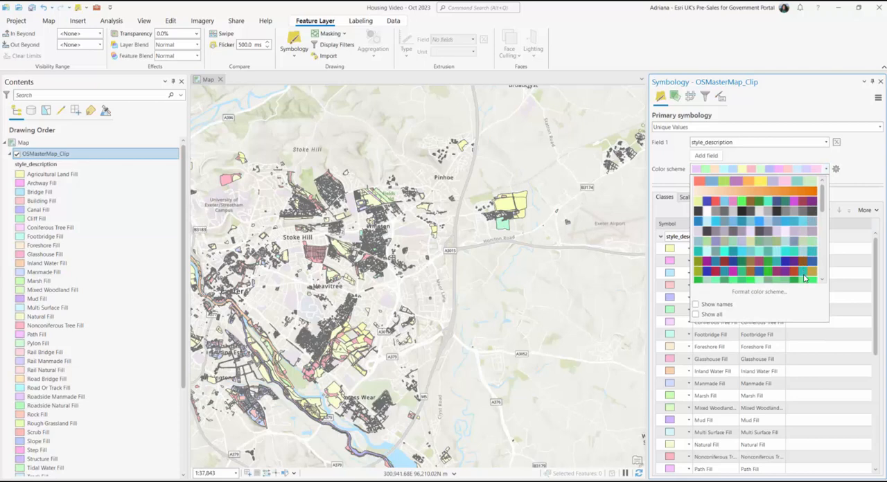
{"action": "scroll", "coordinate": [805, 279], "scroll_direction": "down", "scroll_amount": 3}
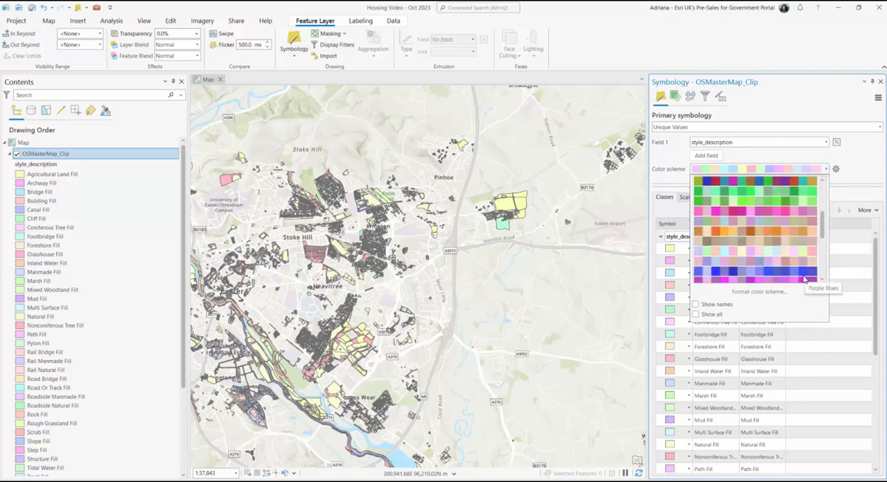
{"action": "left_click", "coordinate": [826, 169]}
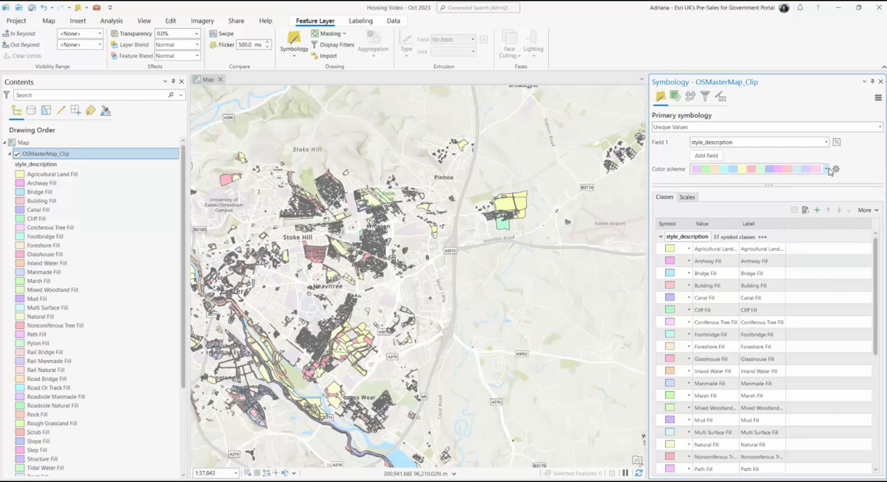
Step: Rename the Building Fill class label as Residential
{"action": "left_click", "coordinate": [48, 201]}
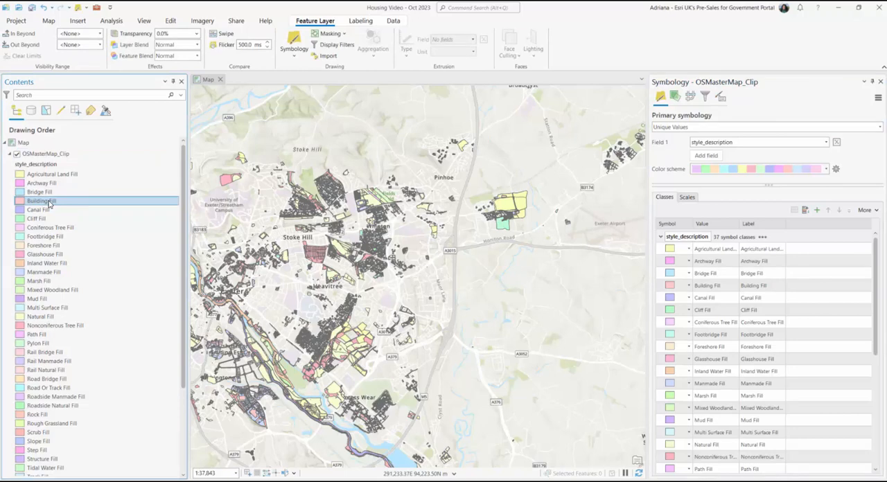
{"action": "left_click", "coordinate": [48, 201]}
{"action": "type", "text": "Res"}
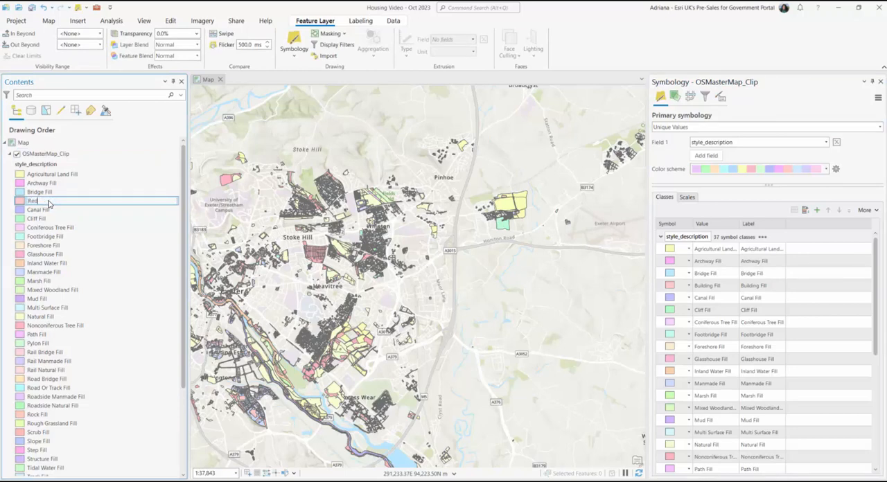
{"action": "type", "text": "idential"}
{"action": "key", "text": "Return"}
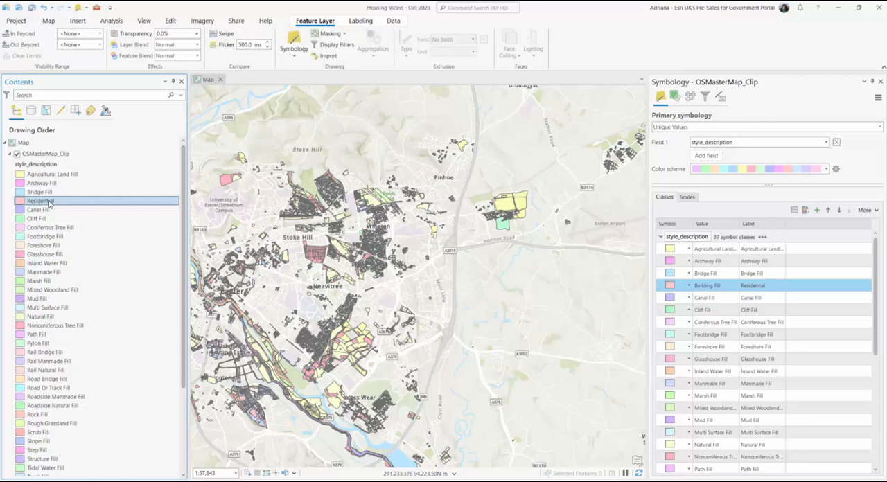
Step: Set the fill color of the Residential polygon symbol to hex FFCC99
{"action": "left_click", "coordinate": [677, 288]}
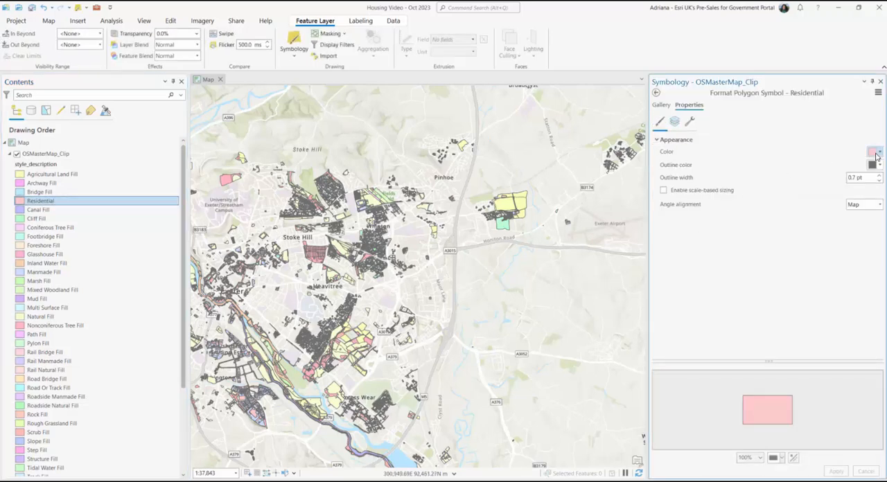
{"action": "left_click", "coordinate": [876, 152]}
{"action": "left_click", "coordinate": [785, 288]}
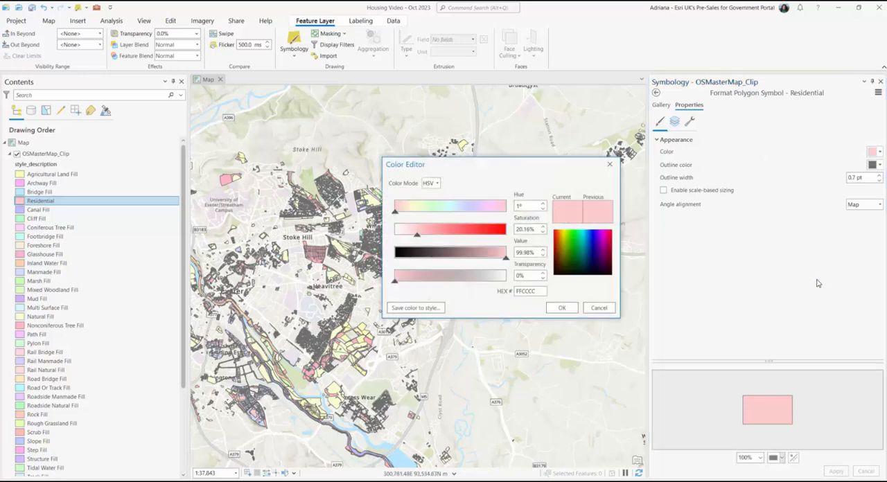
{"action": "double_click", "coordinate": [521, 291]}
{"action": "type", "text": "FFCC99"}
{"action": "left_click", "coordinate": [561, 309]}
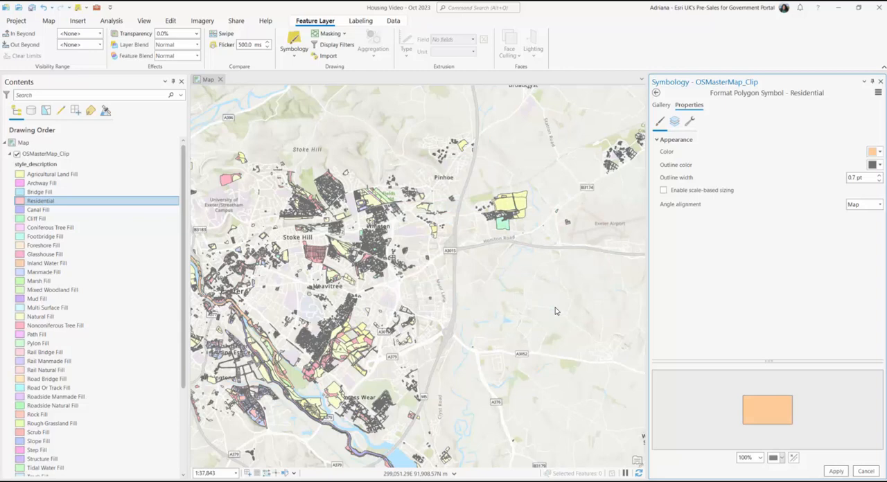
Step: Give the Residential symbol a 1 pt outline in hex FF5500 and apply the symbol changes
{"action": "left_click", "coordinate": [877, 169]}
{"action": "left_click", "coordinate": [812, 298]}
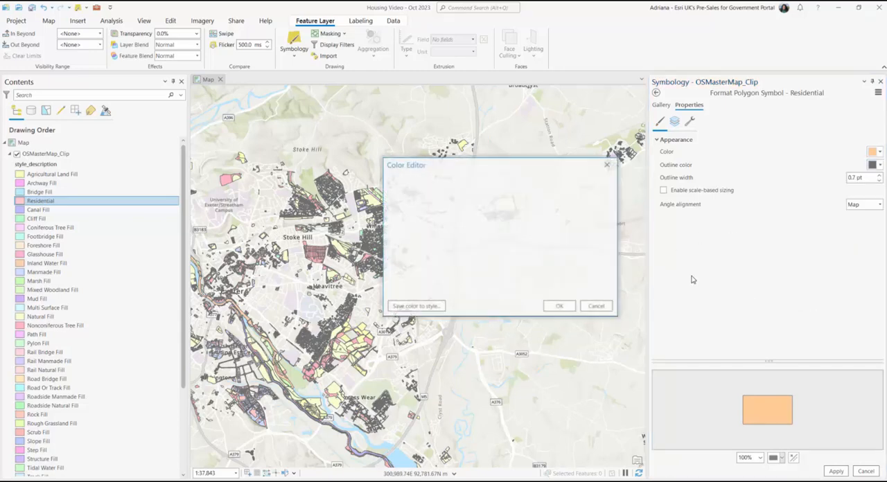
{"action": "double_click", "coordinate": [528, 292]}
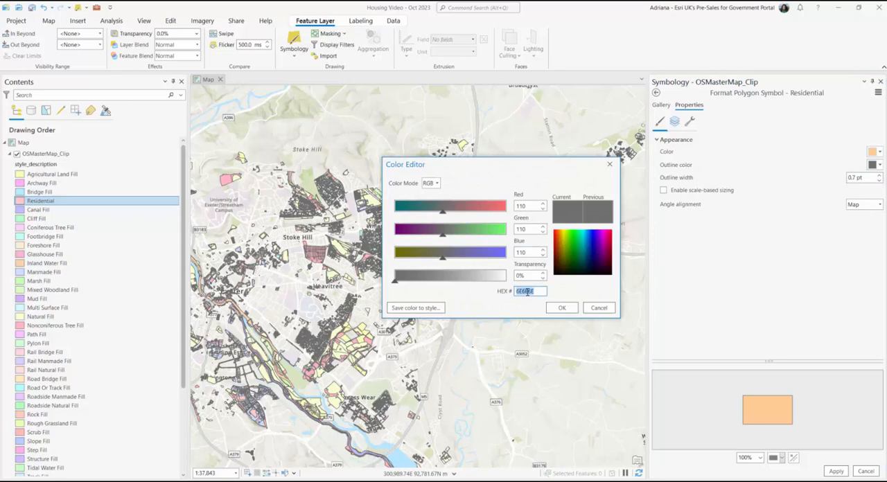
{"action": "type", "text": "FF5500"}
{"action": "left_click", "coordinate": [559, 309]}
{"action": "left_click", "coordinate": [879, 176]}
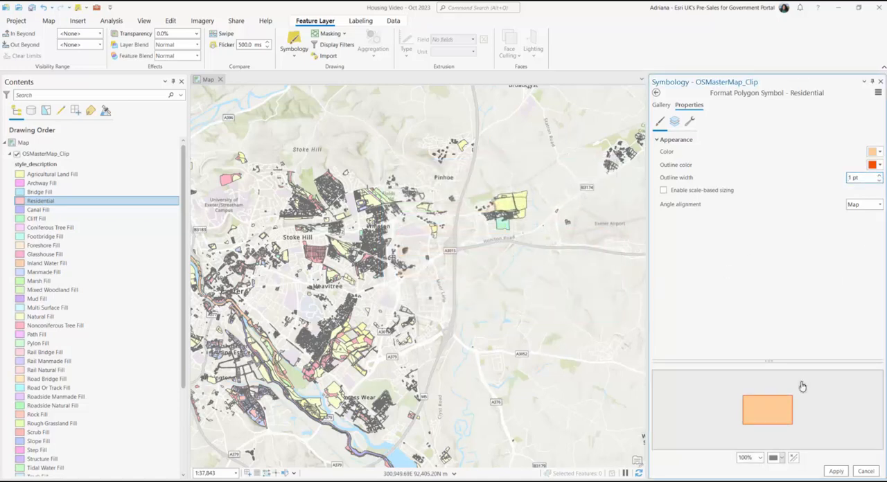
{"action": "left_click", "coordinate": [835, 471]}
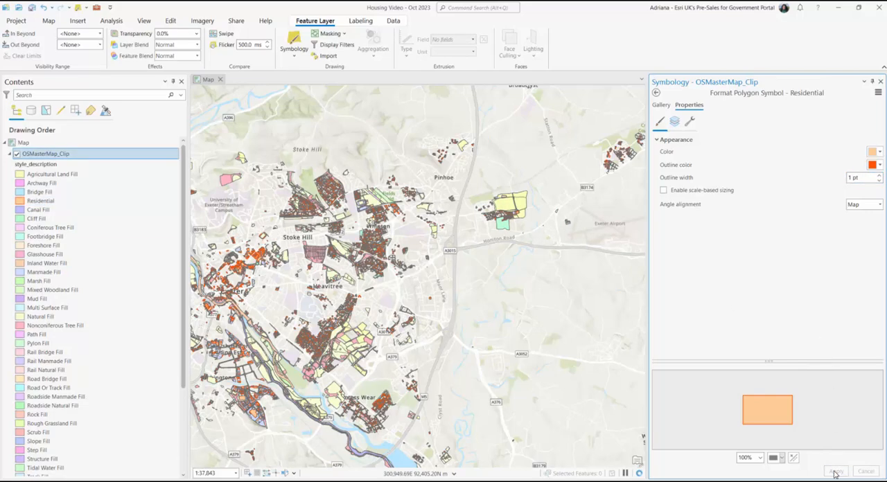
Step: Change the fill color of the Manmade Fill class to light grey and apply it to the layer
{"action": "scroll", "coordinate": [311, 344], "scroll_direction": "up", "scroll_amount": 10}
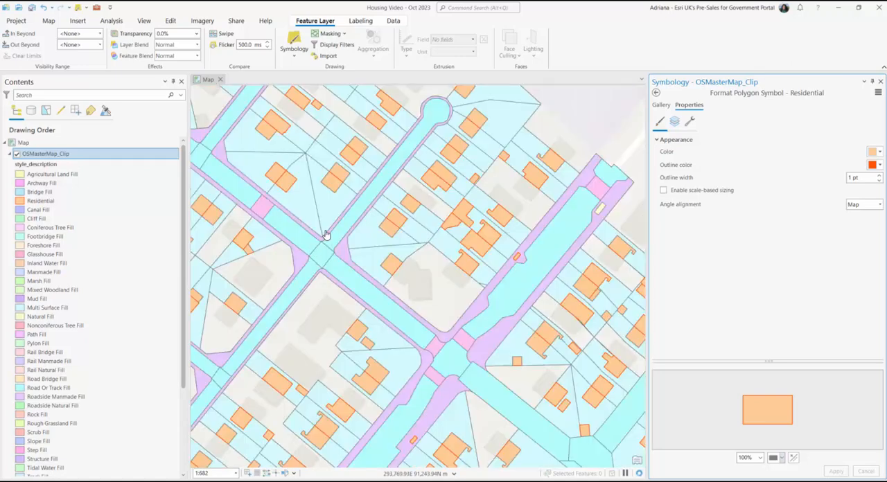
{"action": "left_click_drag", "start_coordinate": [325, 234], "coordinate": [517, 335]}
{"action": "scroll", "coordinate": [518, 335], "scroll_direction": "down", "scroll_amount": 3}
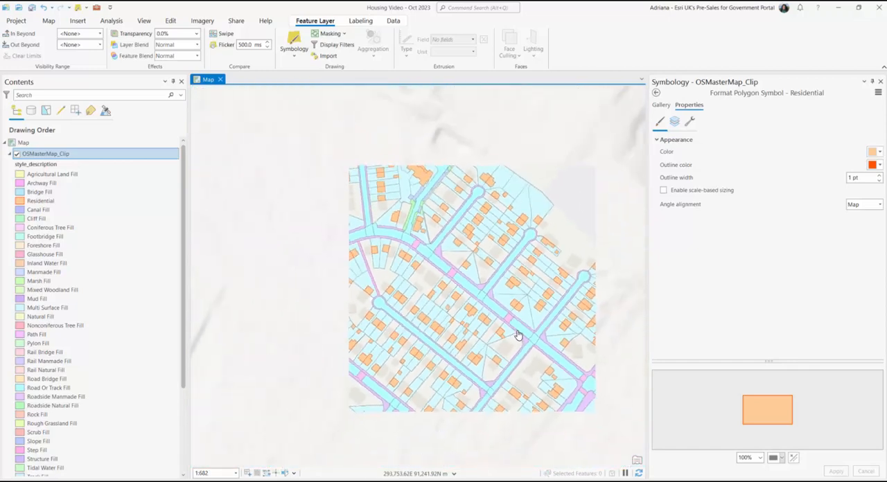
{"action": "left_click_drag", "start_coordinate": [518, 335], "coordinate": [427, 237]}
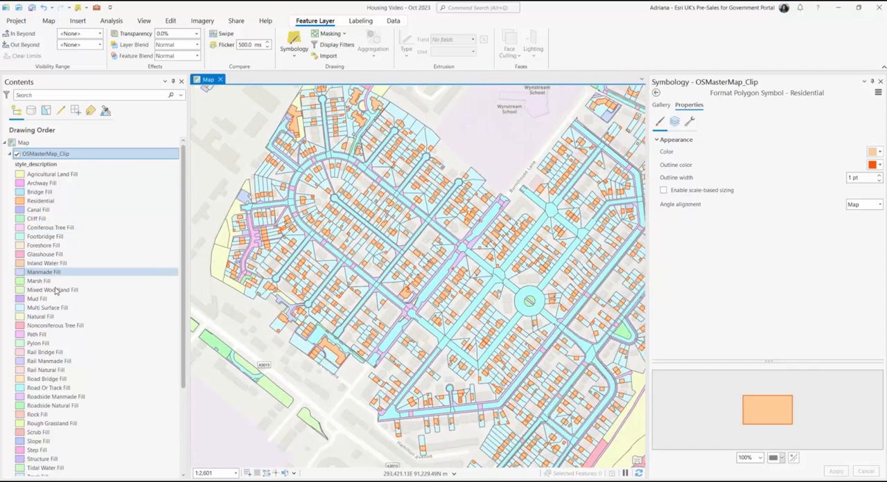
{"action": "left_click", "coordinate": [81, 273]}
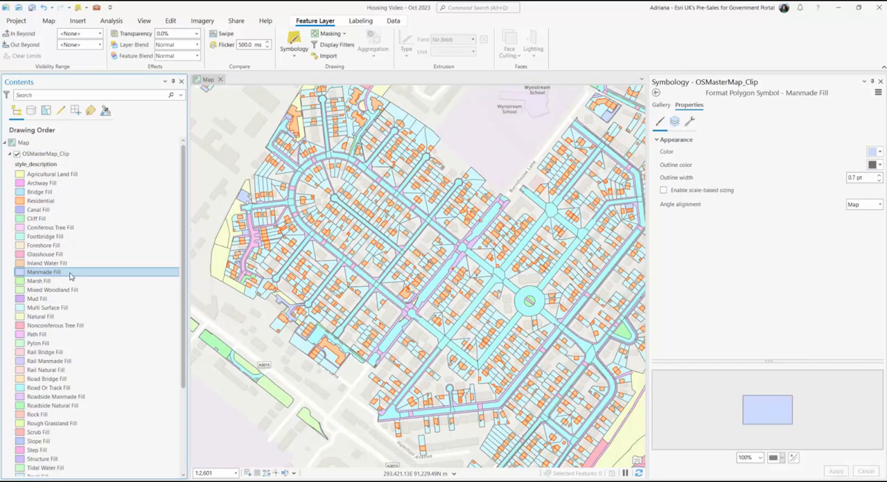
{"action": "left_click", "coordinate": [20, 275]}
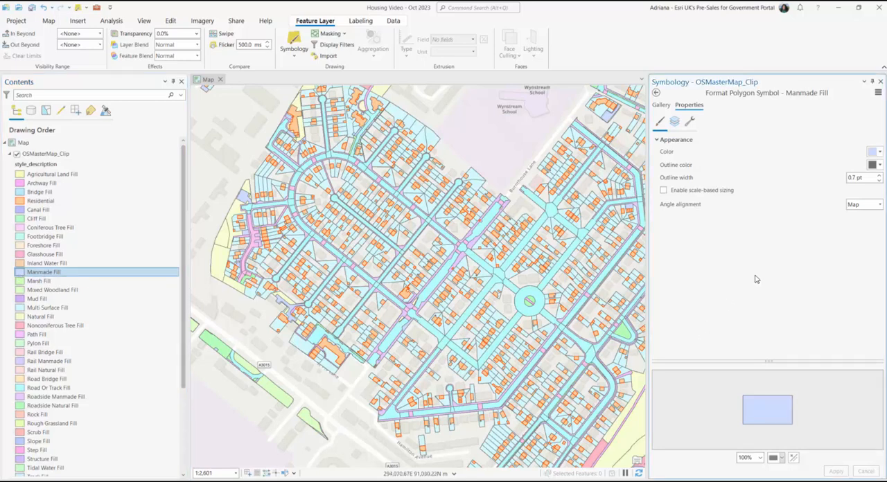
{"action": "left_click", "coordinate": [873, 152]}
{"action": "left_click", "coordinate": [841, 288]}
{"action": "double_click", "coordinate": [529, 291]}
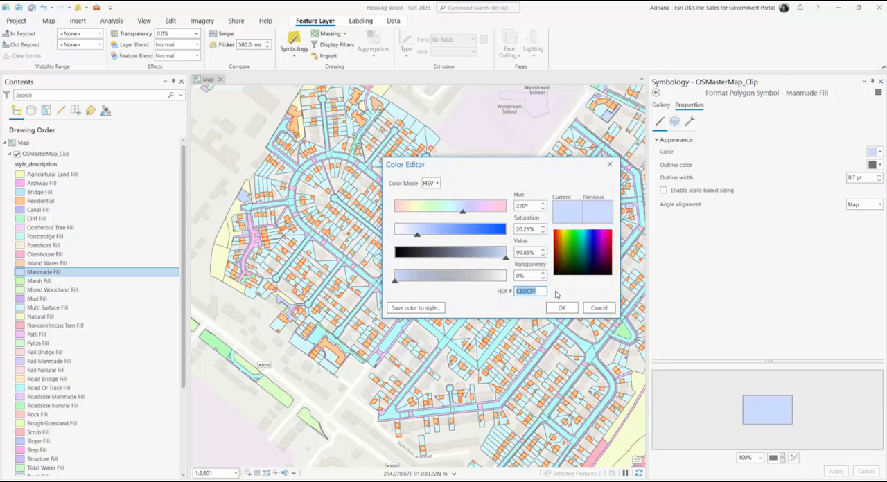
{"action": "type", "text": "e"}
{"action": "left_click", "coordinate": [561, 308]}
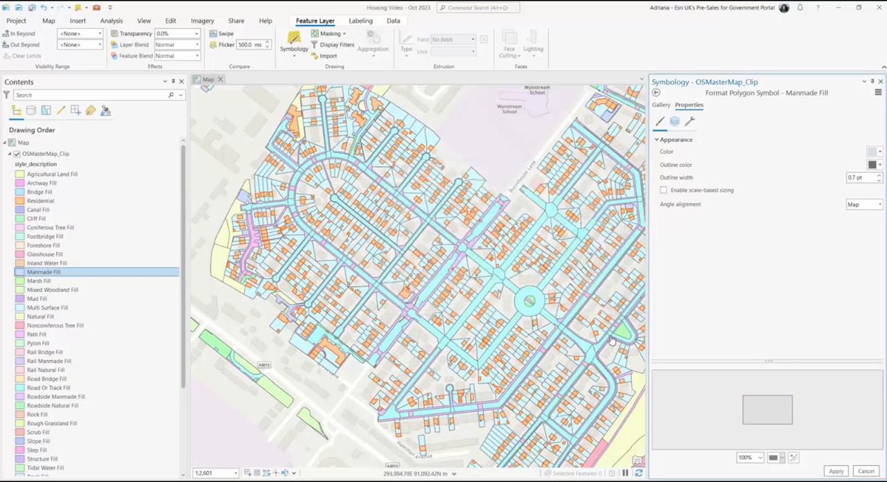
{"action": "left_click", "coordinate": [835, 472]}
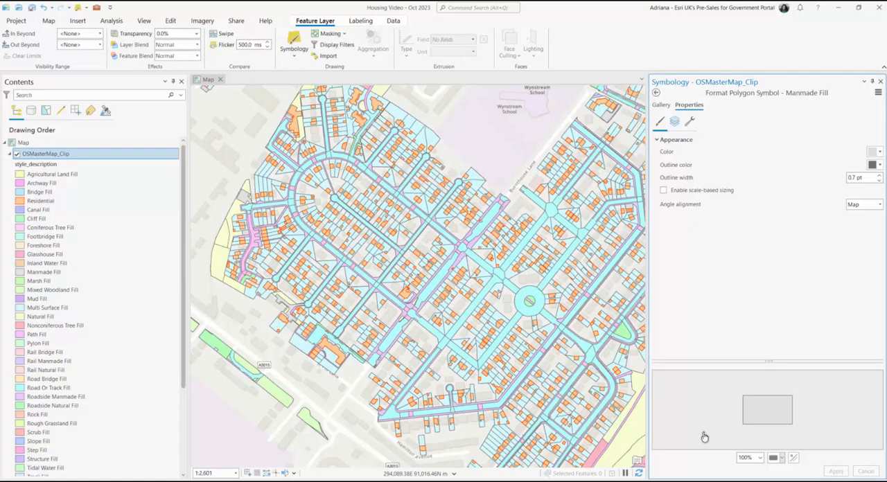
Step: Change the fill color of the Mixed Woodland Fill class to dark olive green and apply it
{"action": "left_click", "coordinate": [86, 292]}
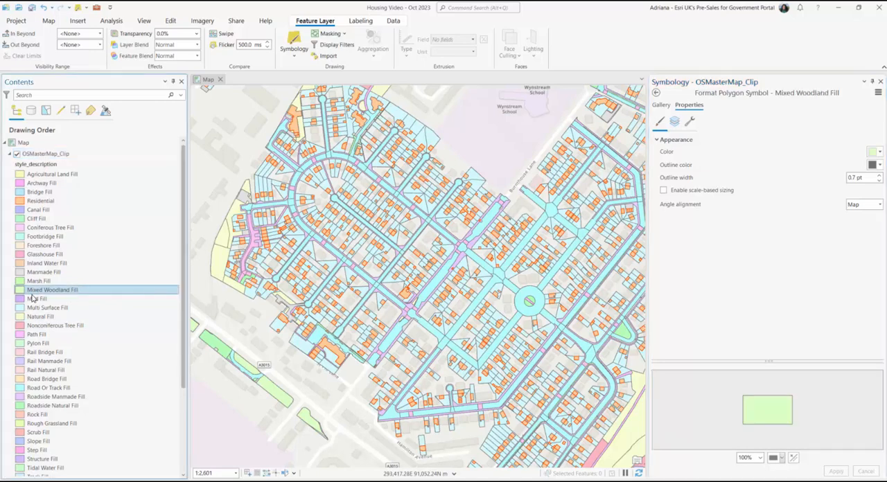
{"action": "left_click", "coordinate": [877, 152]}
{"action": "left_click", "coordinate": [790, 288]}
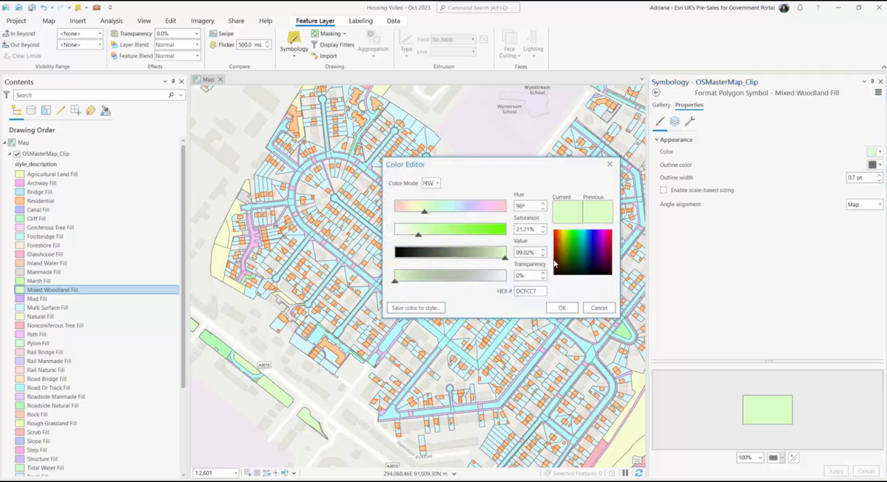
{"action": "double_click", "coordinate": [535, 292]}
{"action": "type", "text": "728944"}
{"action": "left_click", "coordinate": [562, 308]}
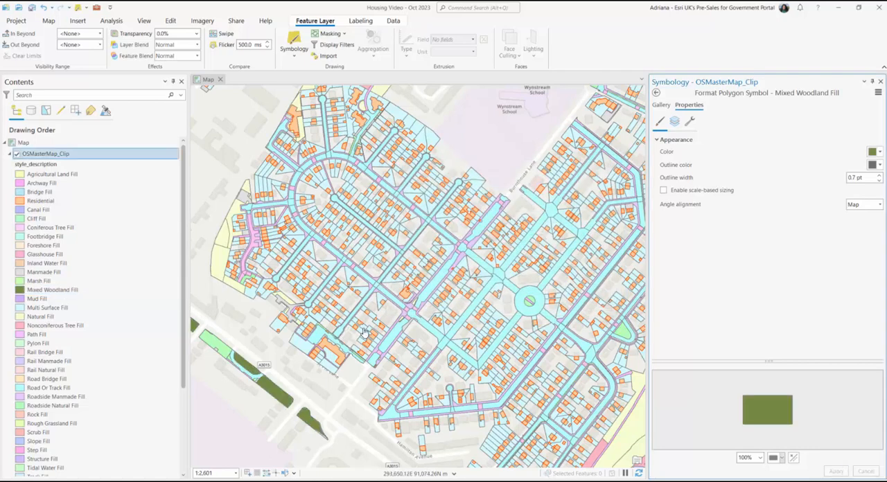
Step: Shorten the Mixed Woodland Fill class label to Woodland
{"action": "scroll", "coordinate": [364, 333], "scroll_direction": "down", "scroll_amount": 2}
{"action": "left_click", "coordinate": [70, 291]}
{"action": "left_click", "coordinate": [70, 291]}
{"action": "double_click", "coordinate": [39, 291]}
{"action": "key", "text": "BackSpace"}
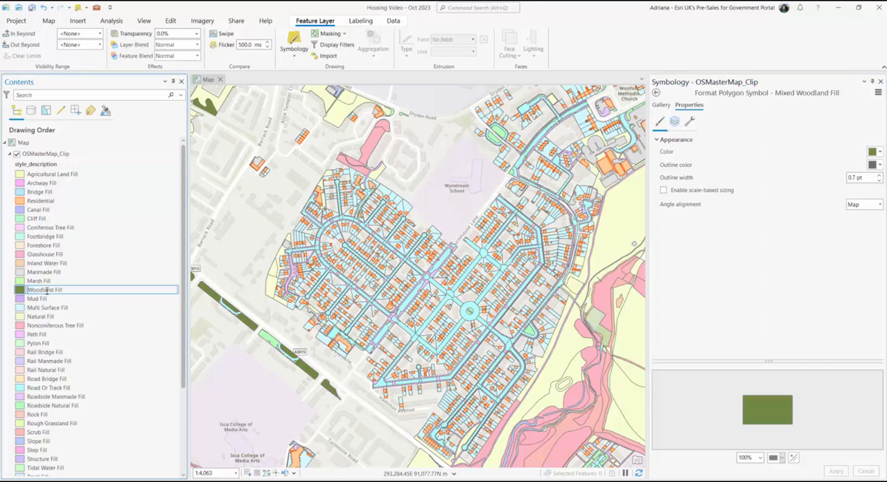
{"action": "double_click", "coordinate": [58, 291]}
{"action": "key", "text": "BackSpace"}
{"action": "key", "text": "Return"}
Step: Rename the Multi Surface Fill class label as Gardens
{"action": "left_click", "coordinate": [76, 309]}
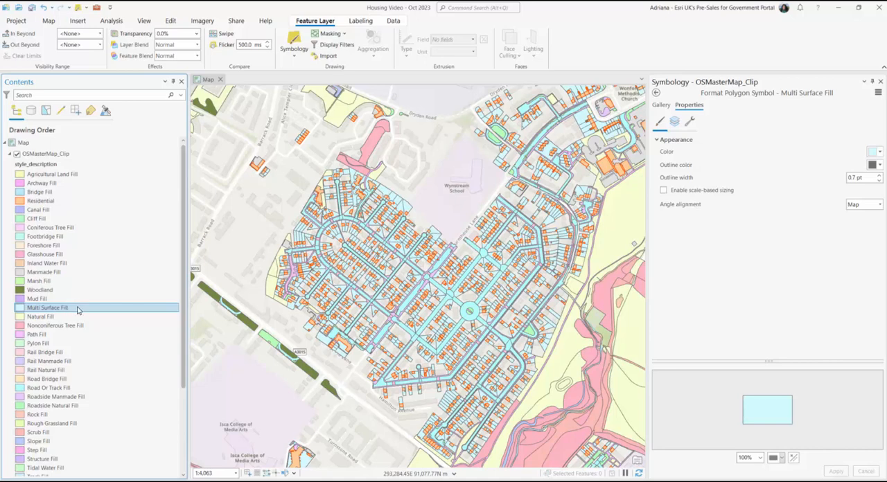
{"action": "left_click", "coordinate": [78, 310]}
{"action": "type", "text": "G"}
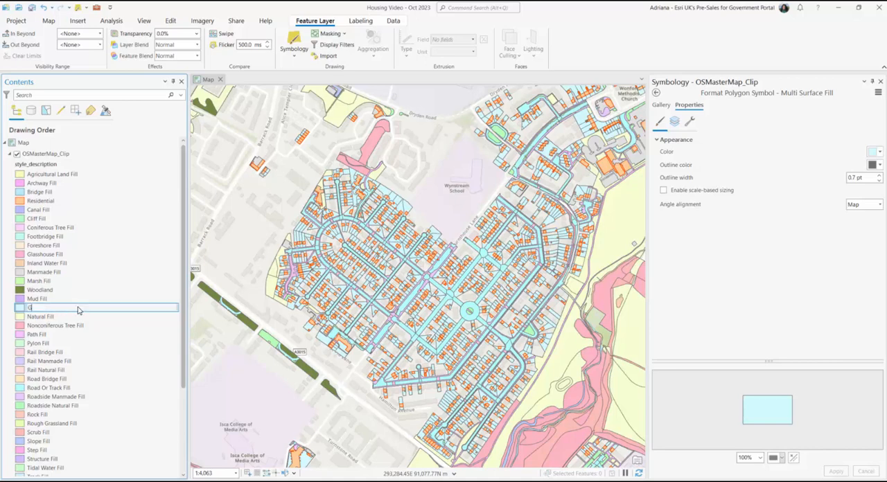
{"action": "type", "text": "ardens"}
{"action": "key", "text": "Return"}
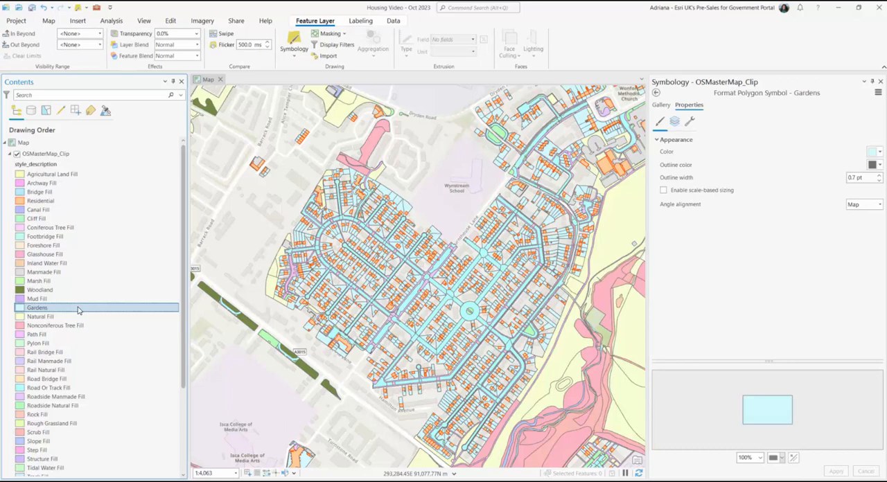
Step: Enter a new hex fill color for the Gardens polygon symbol and accept it
{"action": "left_click", "coordinate": [879, 151]}
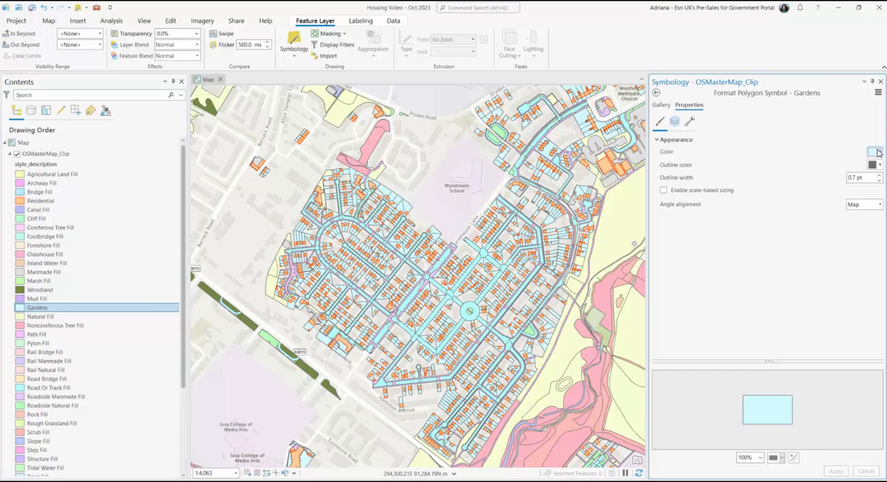
{"action": "left_click", "coordinate": [821, 289]}
{"action": "double_click", "coordinate": [532, 291]}
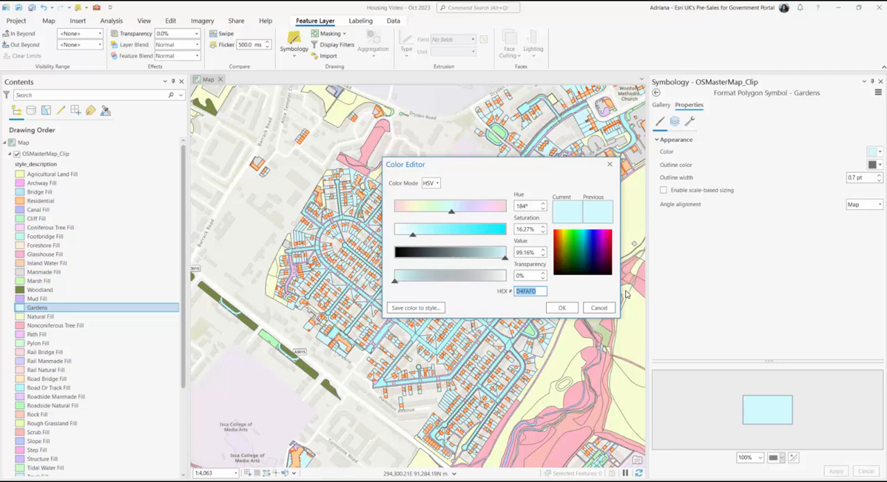
{"action": "type", "text": "FFFBE"}
{"action": "left_click", "coordinate": [562, 308]}
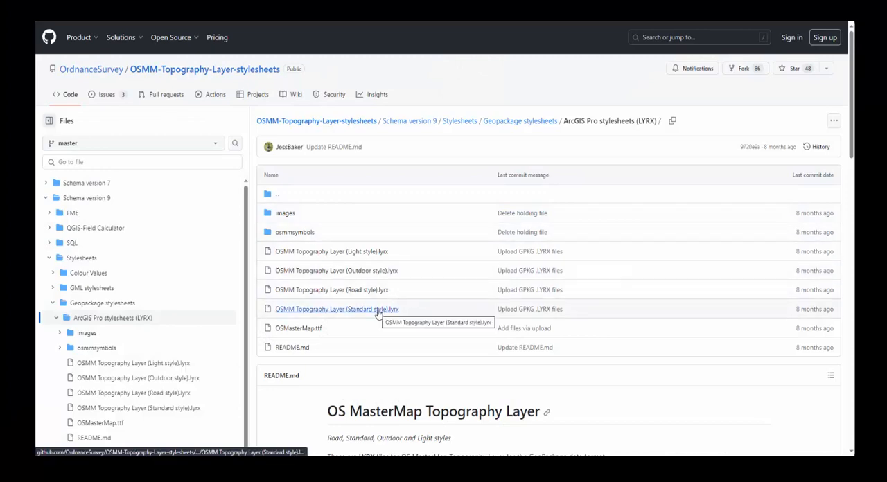
Step: On the Ordnance Survey GitHub page for ArcGIS Pro stylesheets, examine the sample images of the Road, Standard and Outdoor styles
{"action": "scroll", "coordinate": [377, 313], "scroll_direction": "down", "scroll_amount": 6}
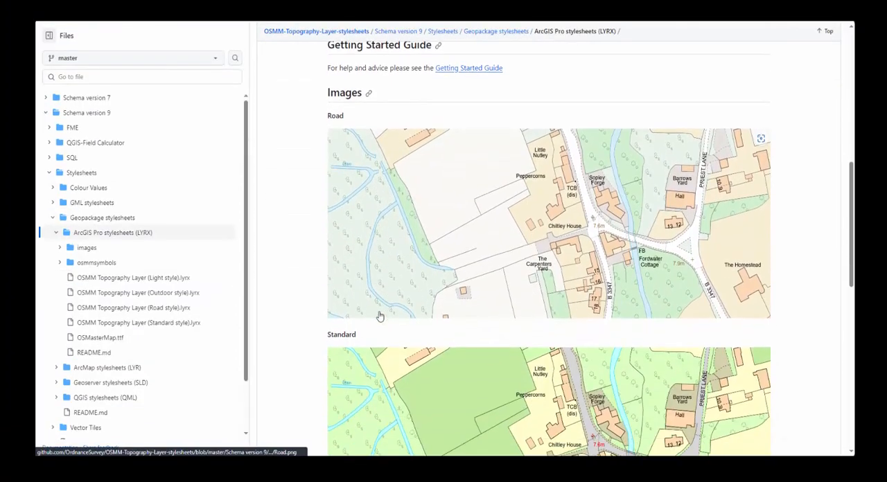
{"action": "scroll", "coordinate": [380, 317], "scroll_direction": "down", "scroll_amount": 5}
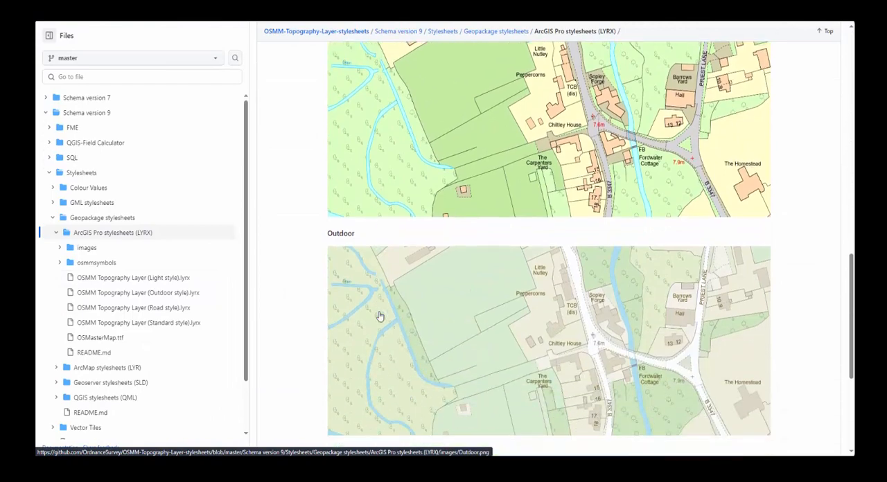
Step: View the Light style sample image, and in ArcGIS Pro examine the standard stylesheet's buildings and roads on the Exeter map
{"action": "scroll", "coordinate": [380, 317], "scroll_direction": "down", "scroll_amount": 6}
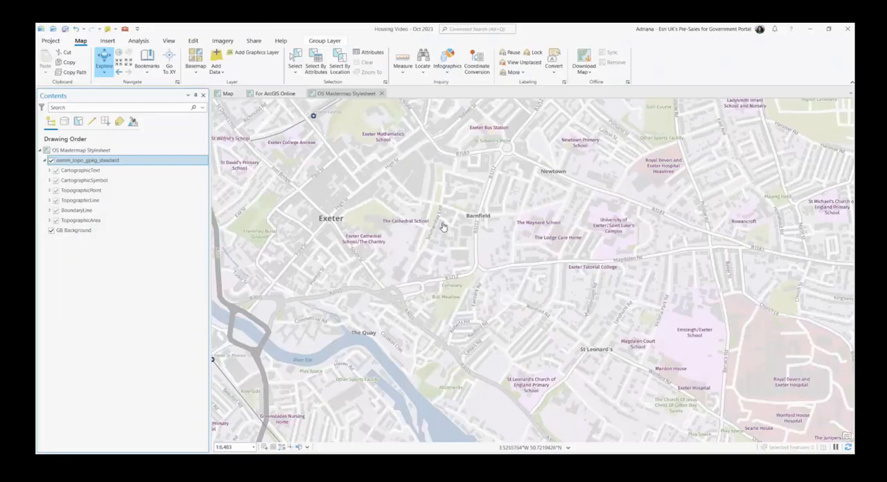
{"action": "scroll", "coordinate": [463, 229], "scroll_direction": "up", "scroll_amount": 4}
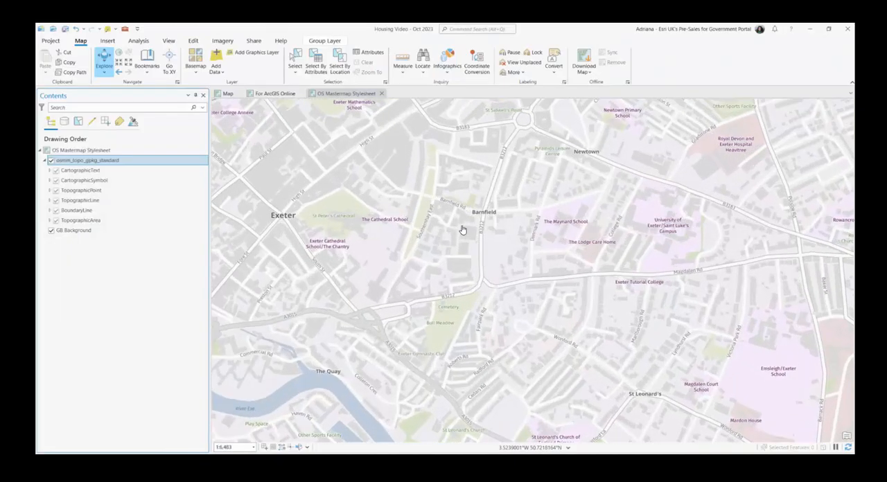
{"action": "scroll", "coordinate": [462, 229], "scroll_direction": "up", "scroll_amount": 4}
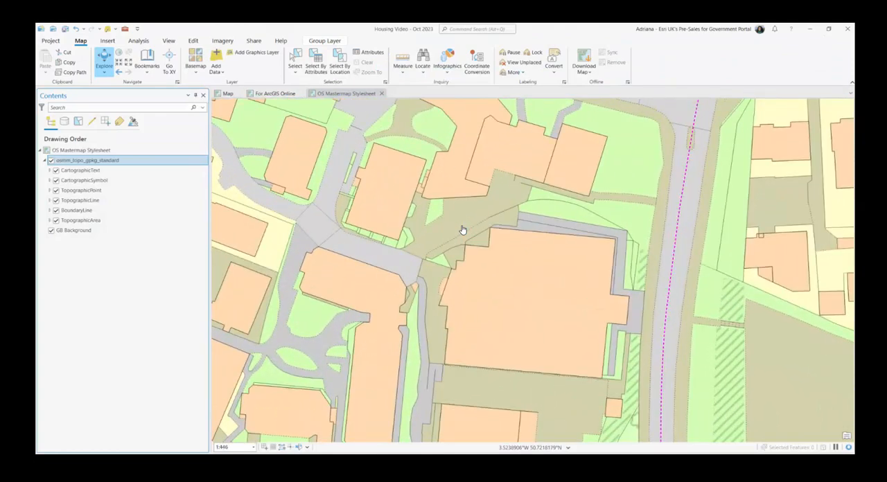
{"action": "scroll", "coordinate": [462, 229], "scroll_direction": "down", "scroll_amount": 2}
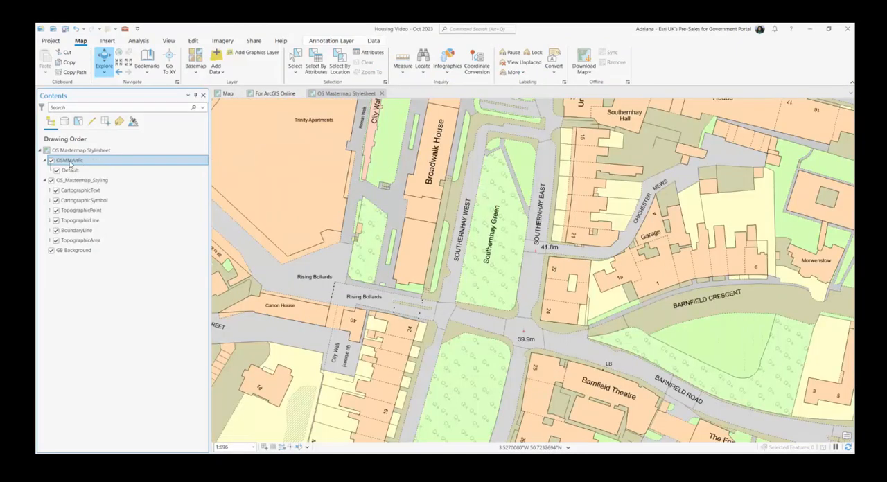
Step: Rename the annotation layer at the head of the drawing order as OS_Mastermap_Annotations
{"action": "left_click", "coordinate": [70, 164]}
{"action": "left_click_drag", "start_coordinate": [65, 162], "coordinate": [95, 162]}
{"action": "type", "text": "_Maste"}
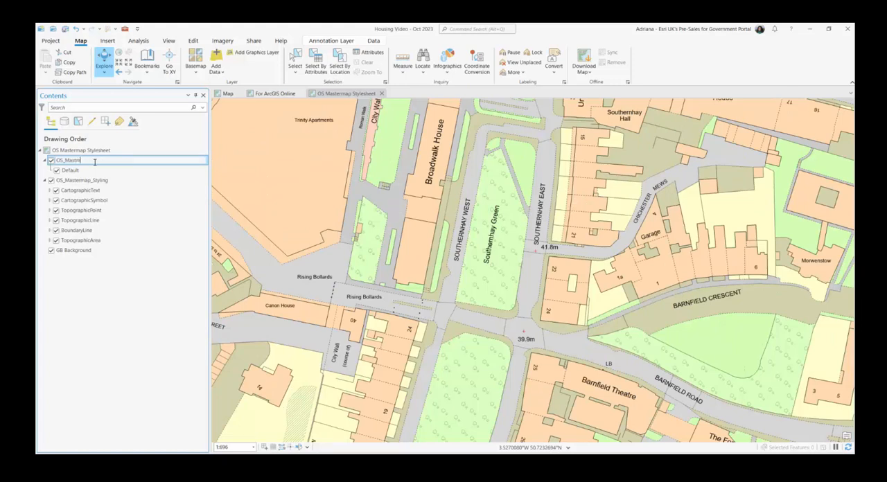
{"action": "type", "text": "rmap_Annotations"}
{"action": "key", "text": "Return"}
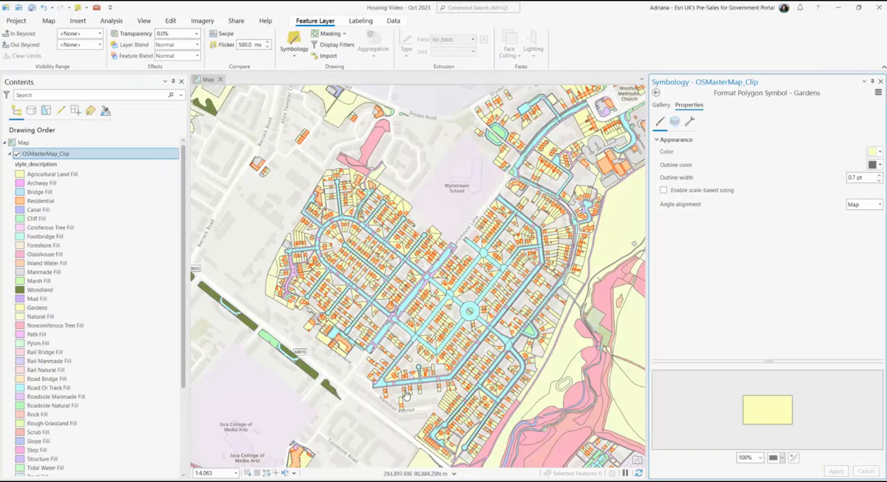
Step: Give the Natural Fill polygon symbol a light green fill color by hex code
{"action": "left_click", "coordinate": [31, 318]}
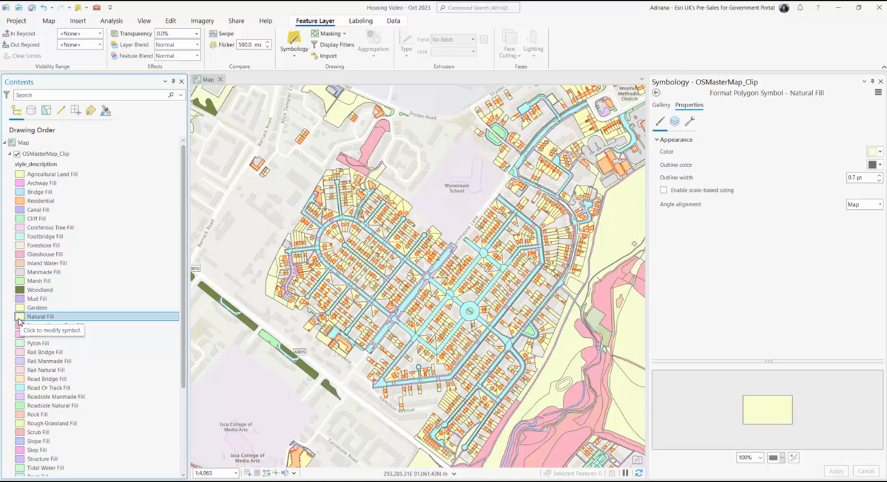
{"action": "left_click", "coordinate": [19, 322]}
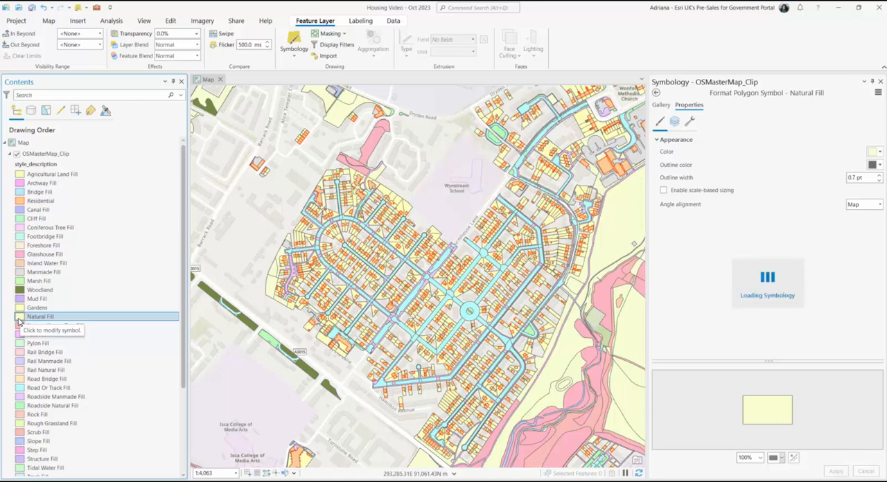
{"action": "left_click", "coordinate": [879, 152]}
{"action": "left_click", "coordinate": [842, 287]}
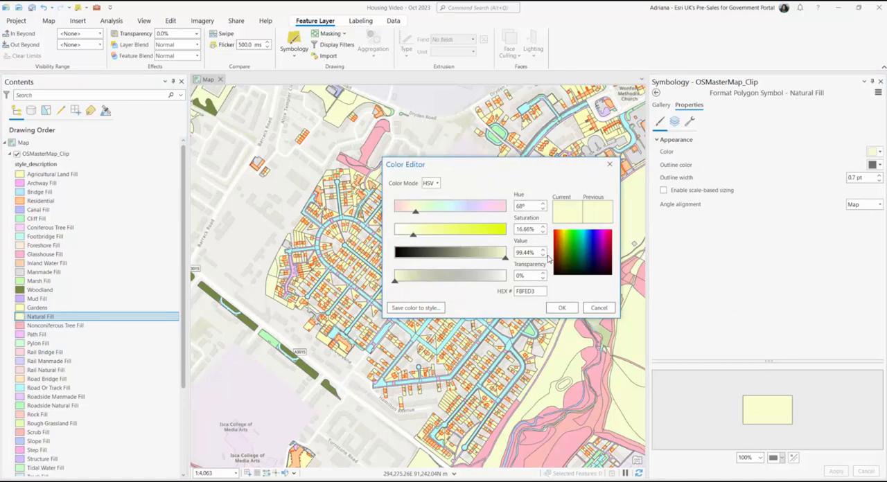
{"action": "double_click", "coordinate": [530, 292]}
{"action": "type", "text": "CCFFCC"}
{"action": "left_click", "coordinate": [562, 308]}
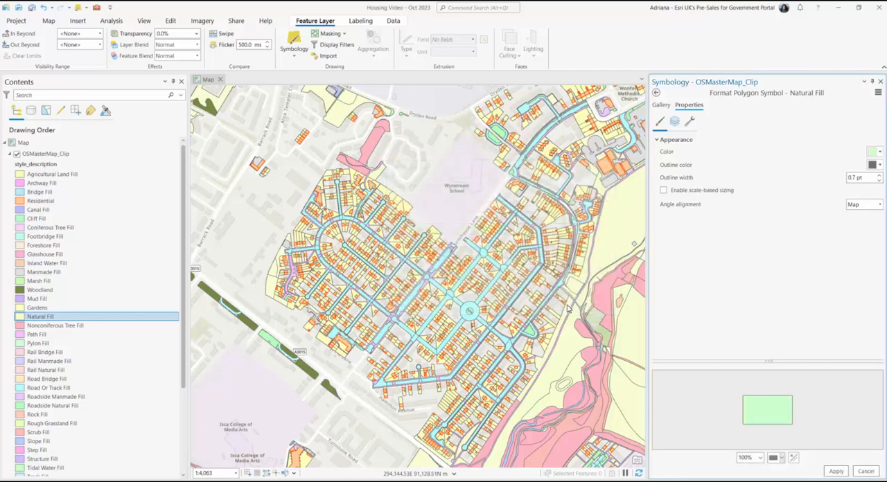
Step: Give the Natural Fill symbol a dark green outline color by hex code and apply the symbol changes
{"action": "left_click", "coordinate": [880, 168]}
{"action": "left_click", "coordinate": [818, 291]}
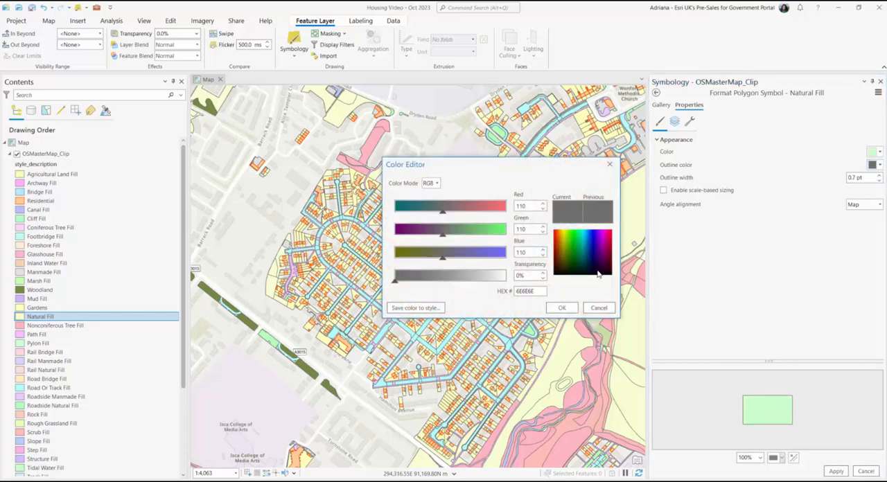
{"action": "double_click", "coordinate": [528, 292]}
{"action": "type", "text": "00734C"}
{"action": "left_click", "coordinate": [569, 312]}
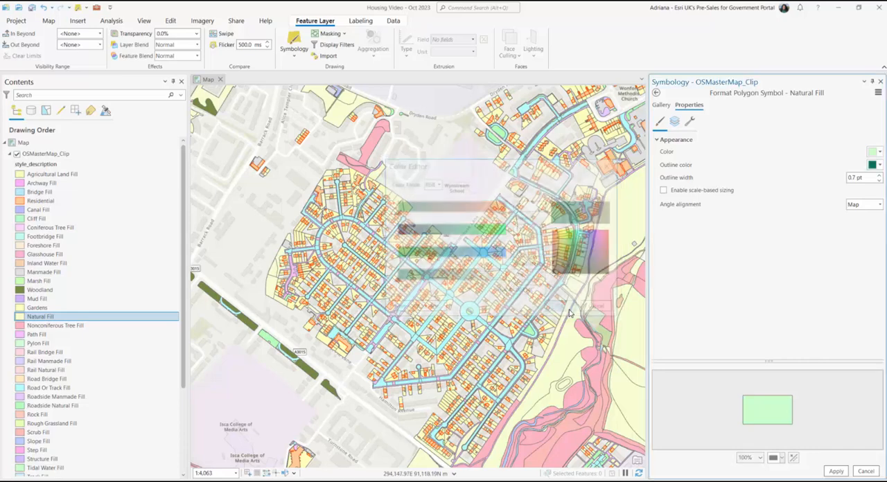
{"action": "left_click", "coordinate": [836, 472]}
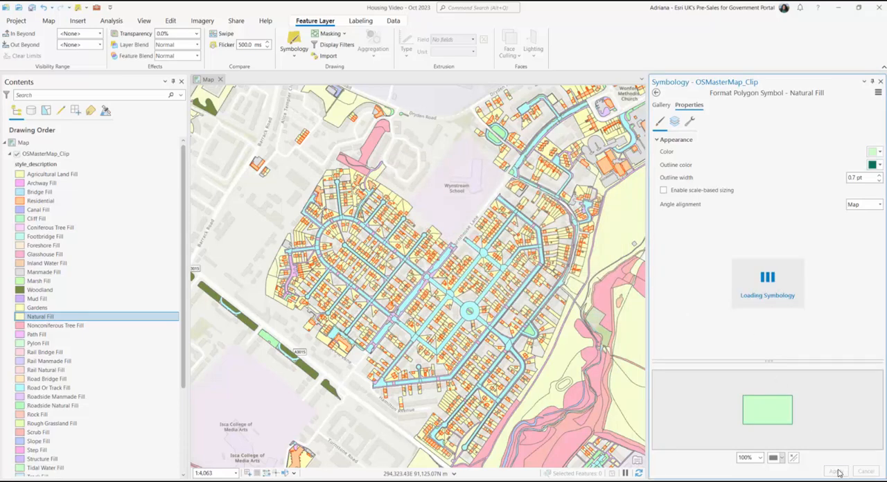
Step: Rename the Nonconiferous Tree Fill class label as Non-coniferous Trees
{"action": "left_click", "coordinate": [80, 326]}
{"action": "left_click", "coordinate": [81, 326]}
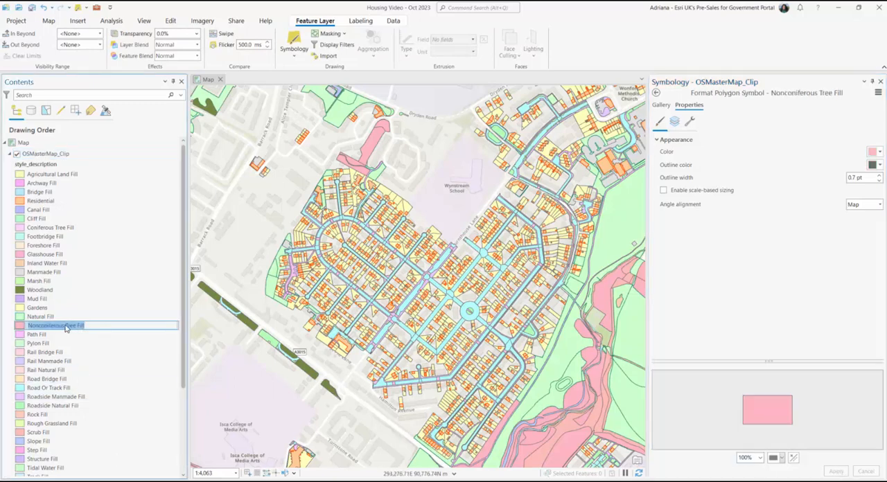
{"action": "left_click", "coordinate": [38, 327]}
{"action": "type", "text": "-"}
{"action": "left_click", "coordinate": [78, 326]}
{"action": "type", "text": "s"}
{"action": "key", "text": "Delete"}
{"action": "key", "text": "Delete"}
{"action": "key", "text": "Delete"}
{"action": "key", "text": "Delete"}
{"action": "key", "text": "Delete"}
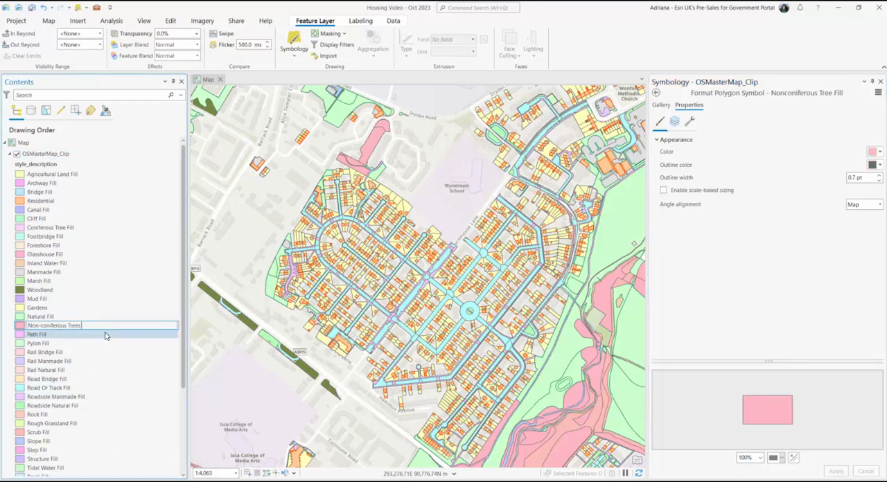
{"action": "key", "text": "Return"}
Step: Set the Non-coniferous Trees fill color to hex 267300 and apply it
{"action": "left_click", "coordinate": [879, 154]}
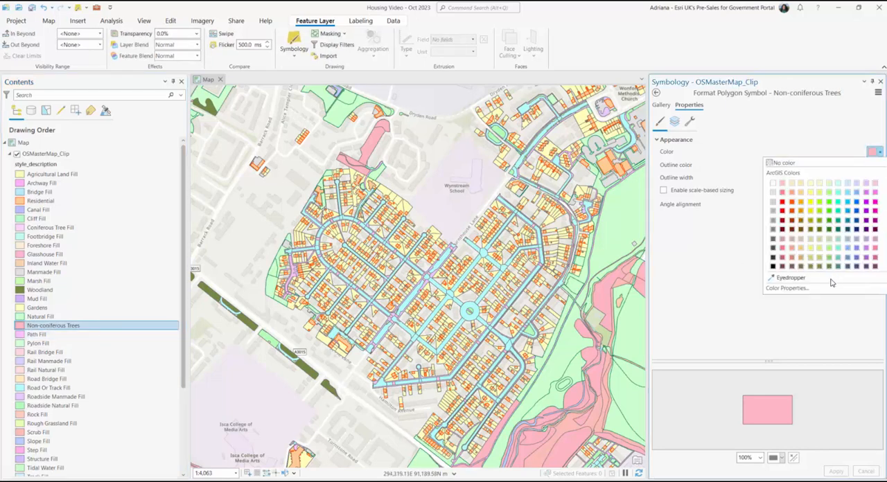
{"action": "left_click", "coordinate": [832, 280]}
{"action": "double_click", "coordinate": [537, 292]}
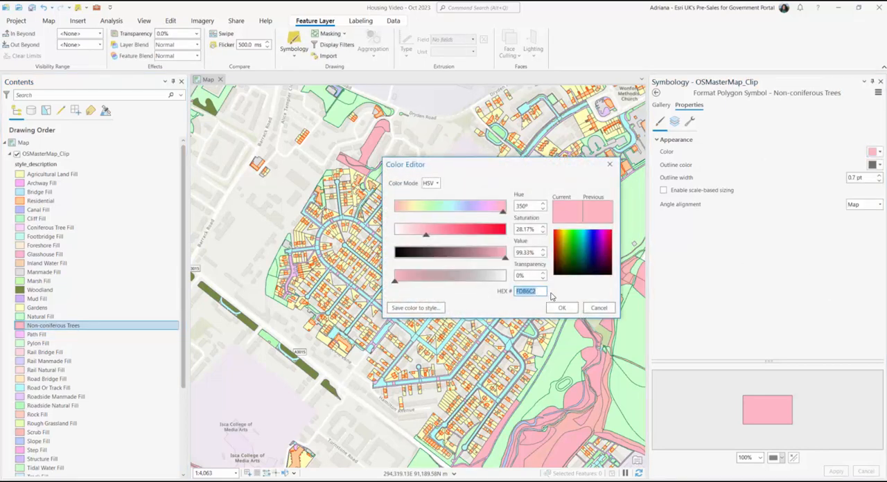
{"action": "type", "text": "267300"}
{"action": "left_click", "coordinate": [562, 308]}
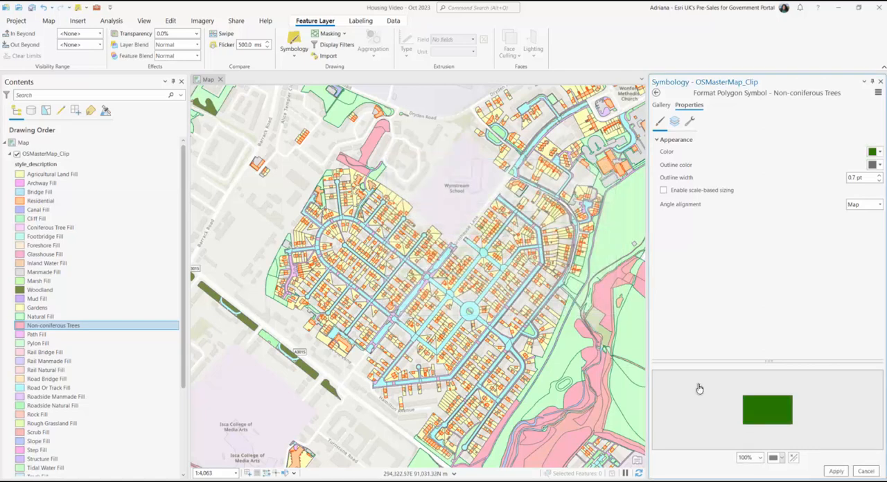
{"action": "left_click", "coordinate": [836, 471]}
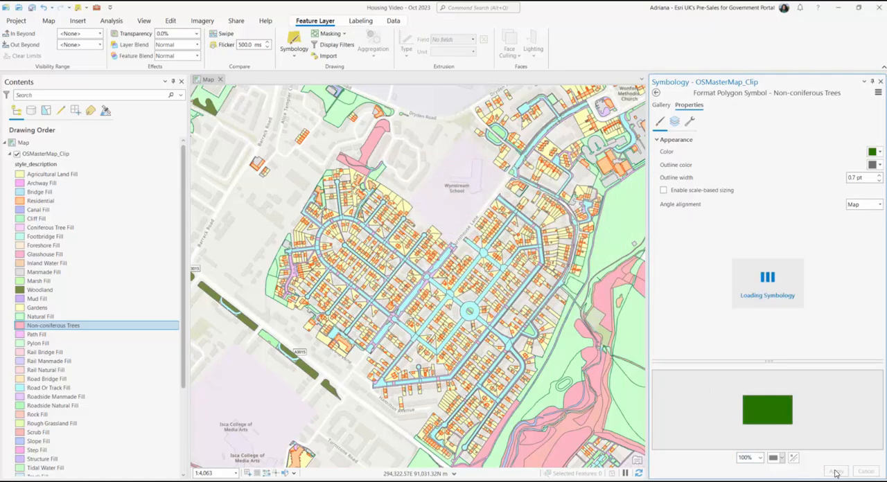
Step: Rename the Path Fill class label as Access Paths
{"action": "left_click", "coordinate": [35, 335]}
{"action": "left_click", "coordinate": [42, 336]}
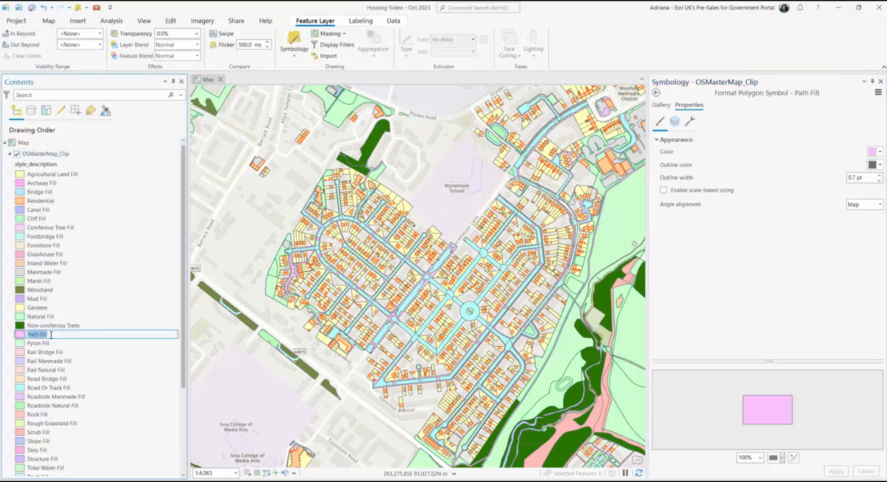
{"action": "type", "text": "Arc"}
{"action": "type", "text": "ess Paths"}
{"action": "key", "text": "Return"}
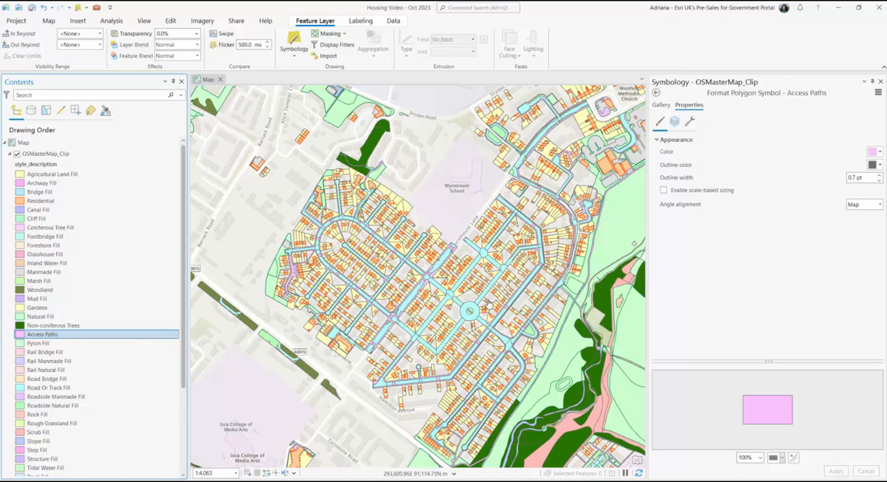
Step: Set the Access Paths polygon fill color to hex 9C9C9C
{"action": "left_click", "coordinate": [874, 152]}
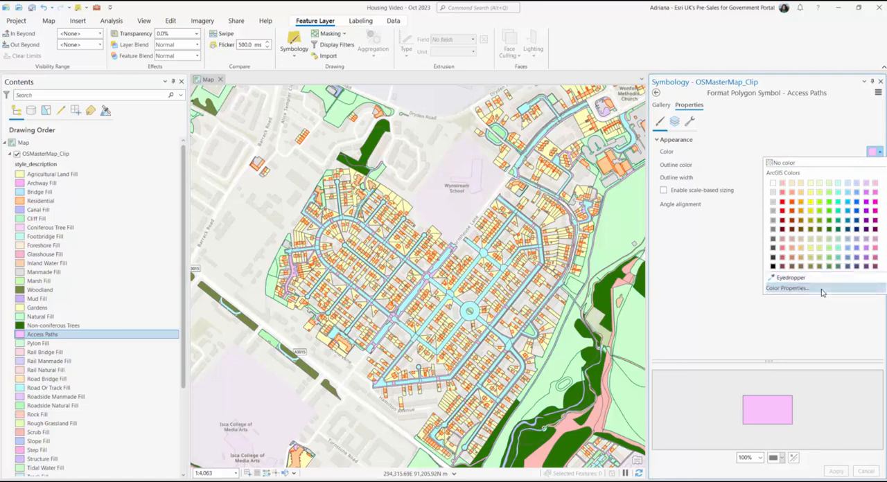
{"action": "left_click", "coordinate": [769, 289]}
{"action": "double_click", "coordinate": [528, 291]}
{"action": "type", "text": "C9C9C"}
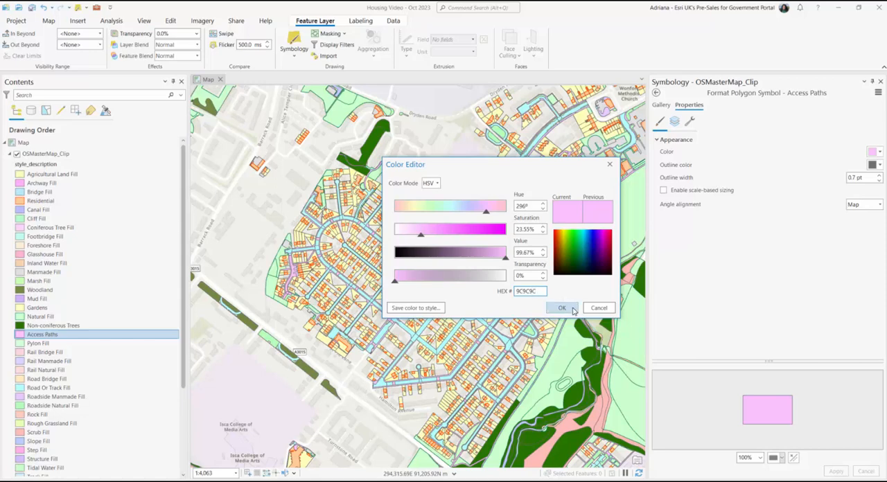
{"action": "left_click", "coordinate": [562, 308]}
Step: Set the Access Paths outline color to hex 686868 and apply the symbol changes
{"action": "left_click", "coordinate": [875, 165]}
{"action": "left_click", "coordinate": [797, 301]}
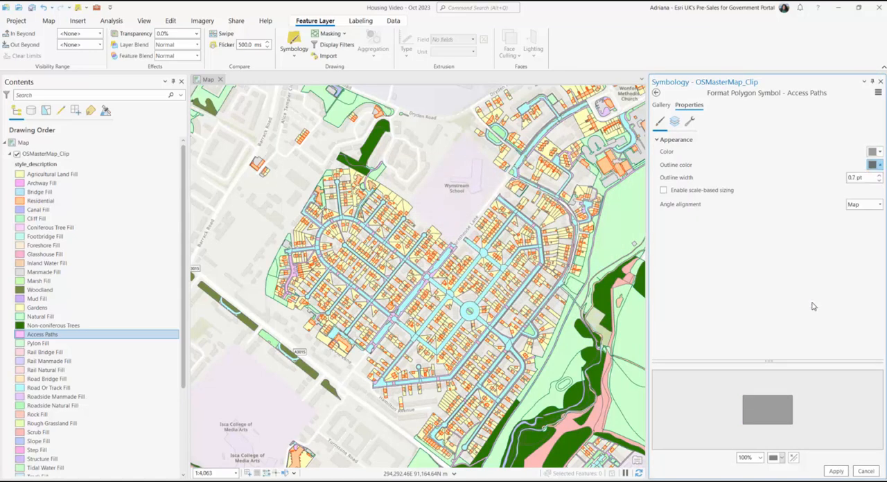
{"action": "double_click", "coordinate": [539, 291]}
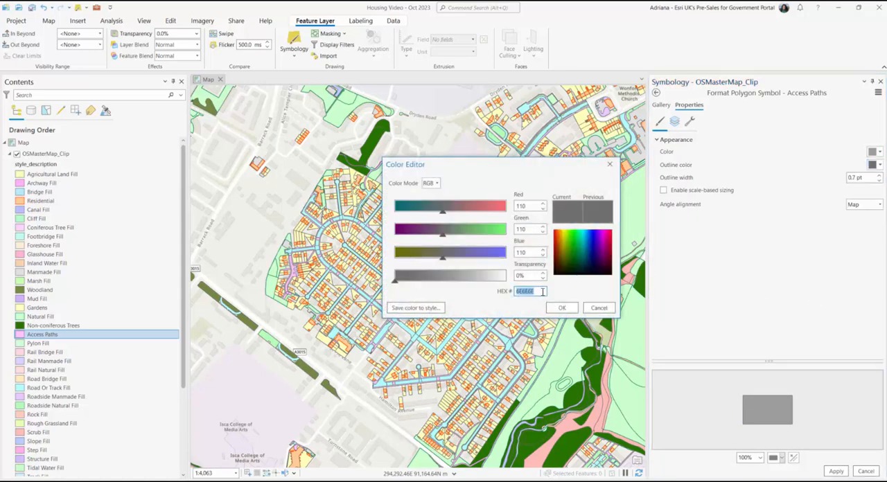
{"action": "type", "text": "6868"}
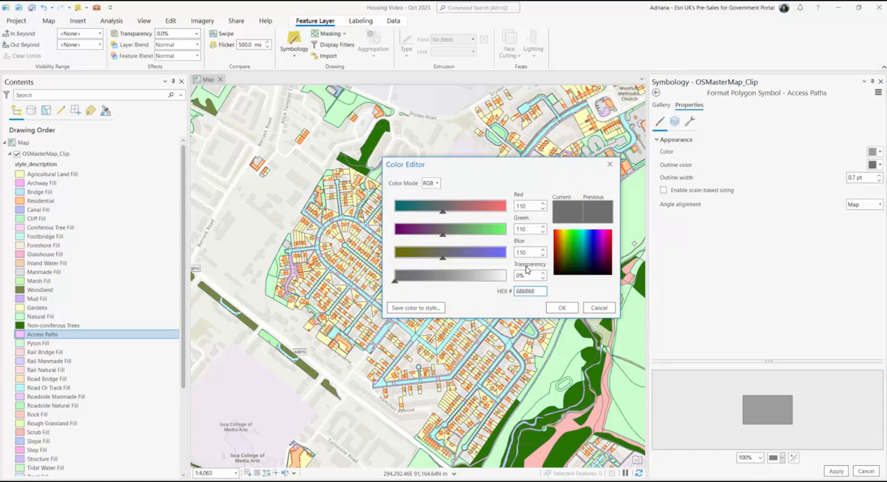
{"action": "left_click", "coordinate": [562, 307]}
{"action": "left_click", "coordinate": [837, 471]}
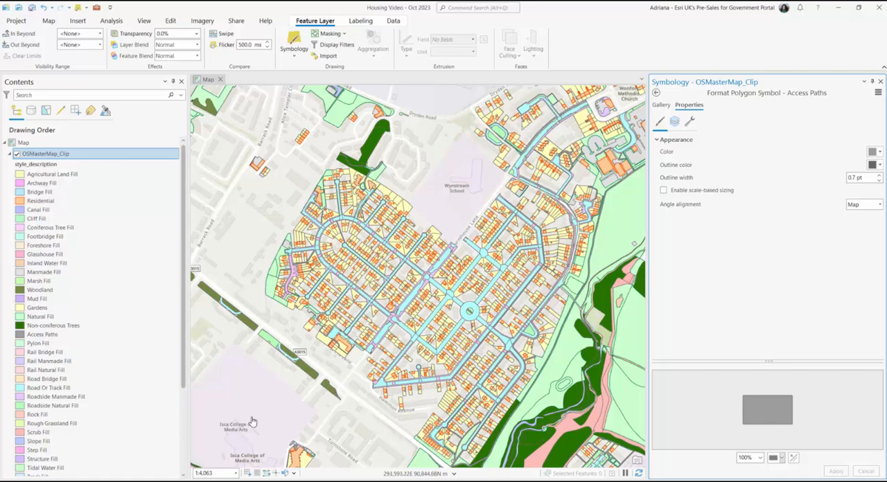
Step: Rename the Road Or Track Fill class label as Roads
{"action": "left_click", "coordinate": [59, 388]}
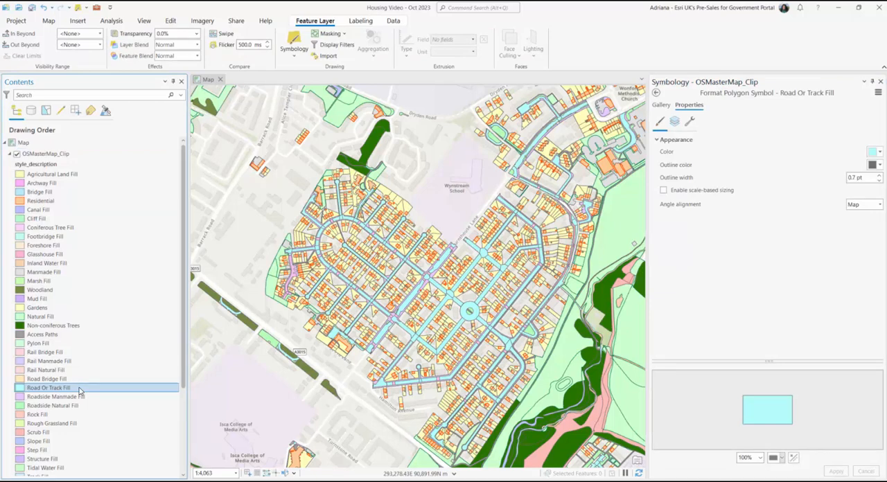
{"action": "left_click", "coordinate": [42, 389]}
{"action": "type", "text": "Roads"}
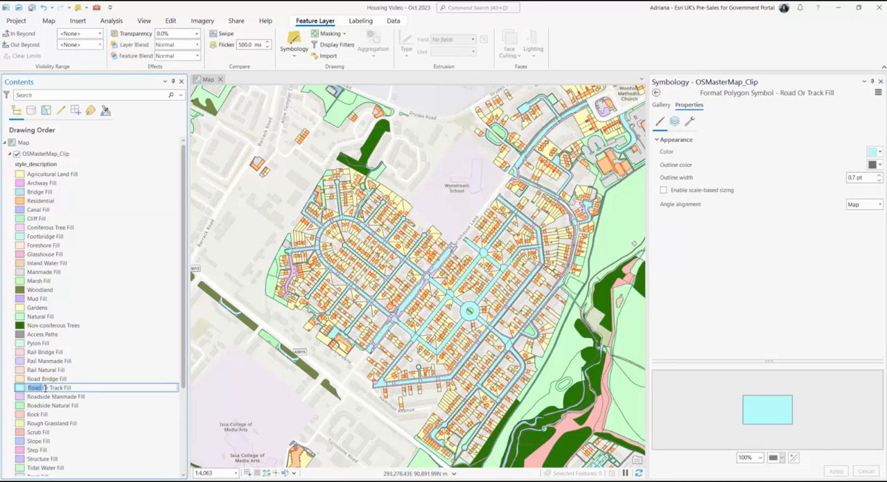
{"action": "left_click", "coordinate": [750, 278]}
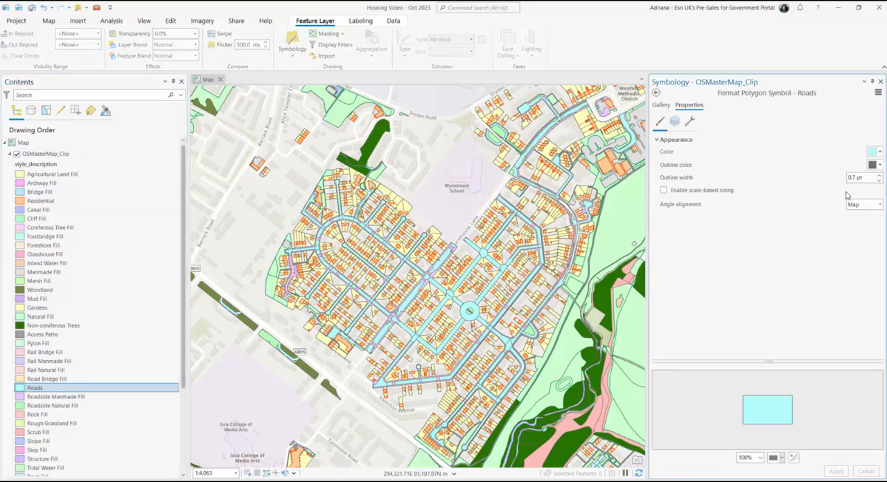
Step: Set the Roads polygon fill color to hex BABABA and apply it
{"action": "left_click", "coordinate": [879, 152]}
{"action": "left_click", "coordinate": [847, 290]}
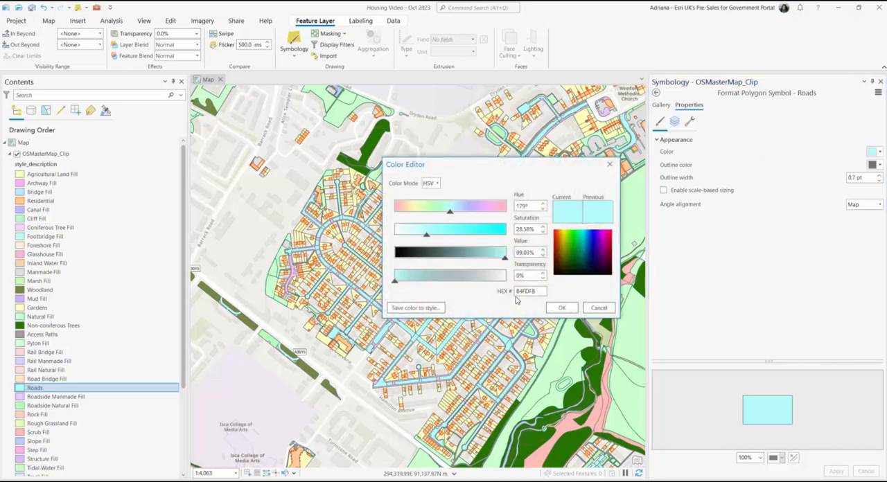
{"action": "double_click", "coordinate": [528, 294]}
{"action": "type", "text": "BABABA"}
{"action": "left_click", "coordinate": [560, 308]}
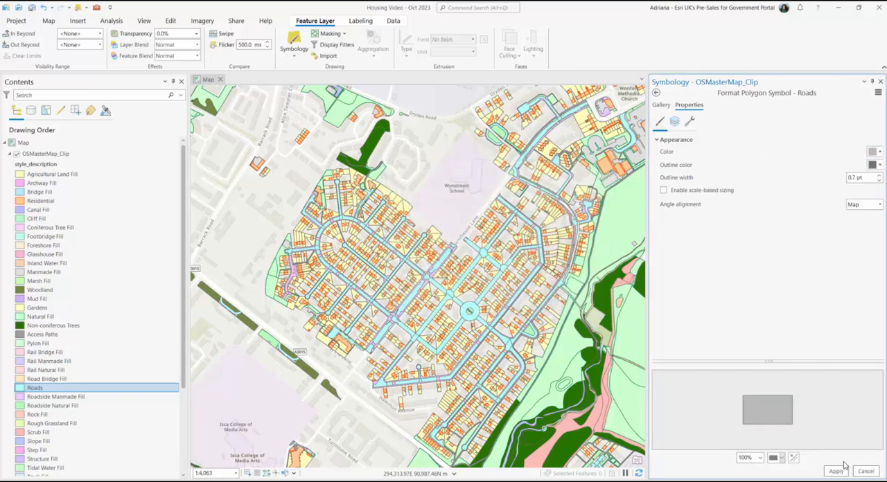
{"action": "left_click", "coordinate": [842, 469]}
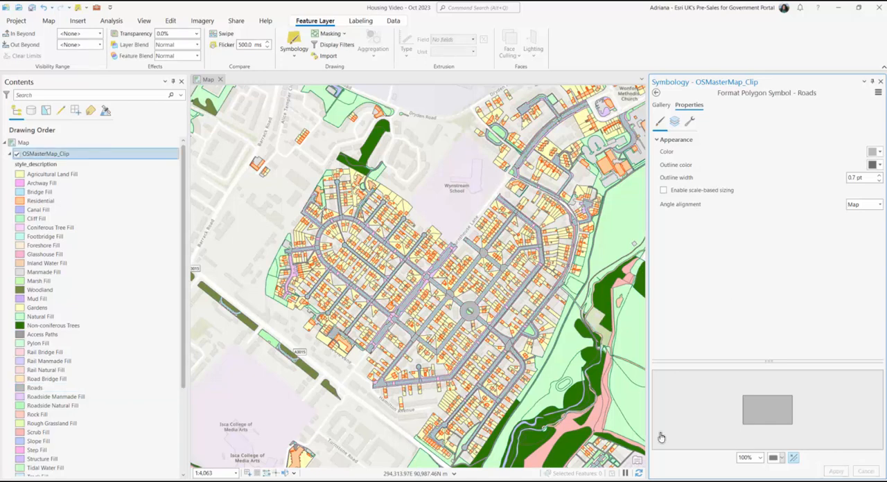
Step: Rename the Roadside Manmade Fill class label as Footpaths
{"action": "left_click", "coordinate": [83, 399]}
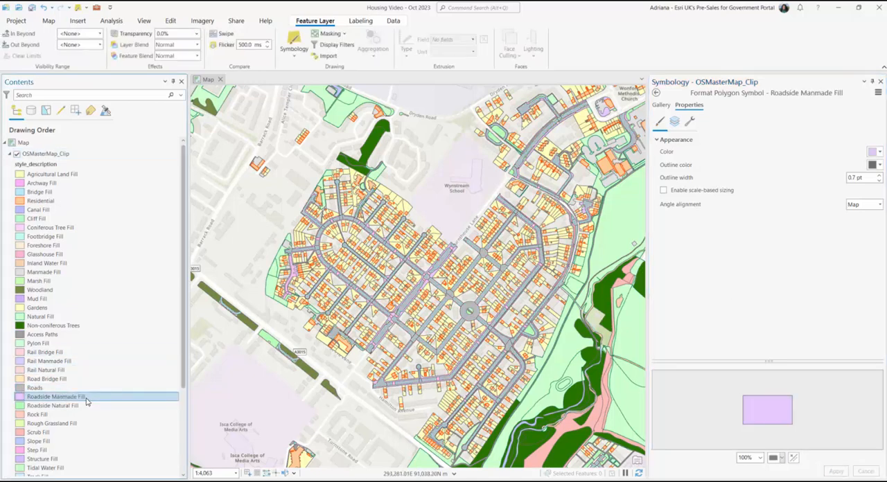
{"action": "left_click", "coordinate": [118, 401]}
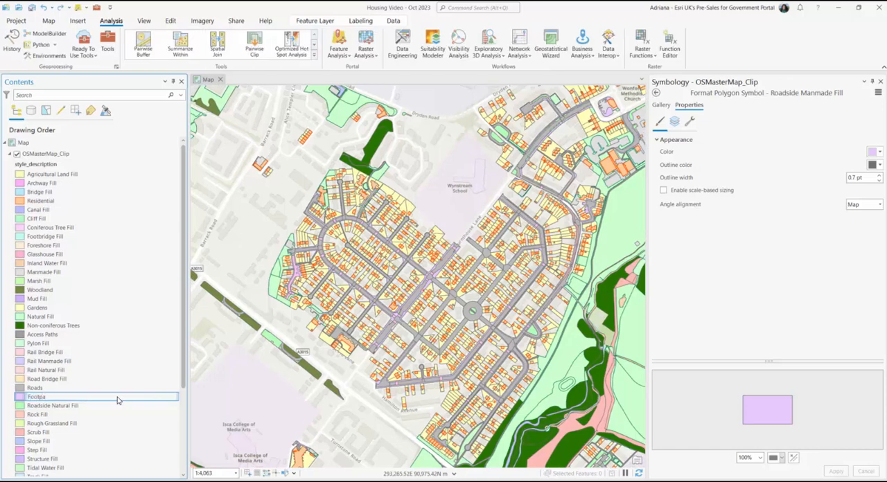
{"action": "type", "text": "Footpaths"}
{"action": "key", "text": "Return"}
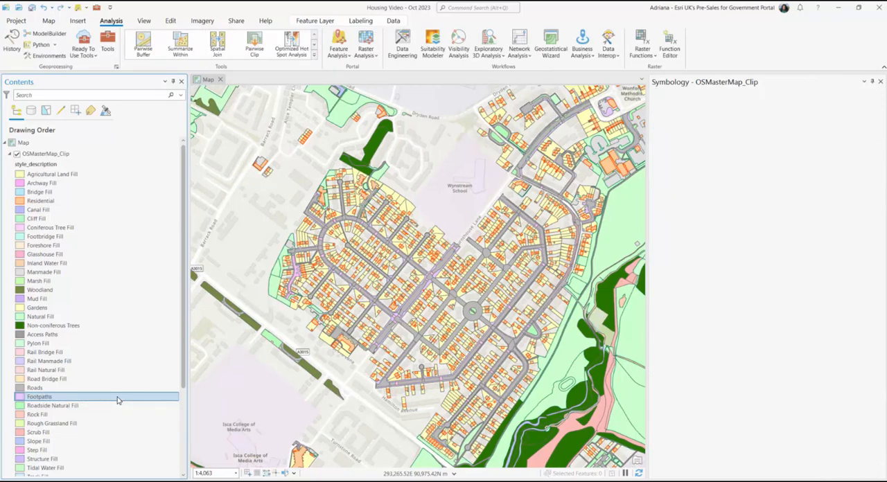
Step: Set the Footpaths polygon fill color to hex 8A8A8A and apply it
{"action": "left_click", "coordinate": [877, 153]}
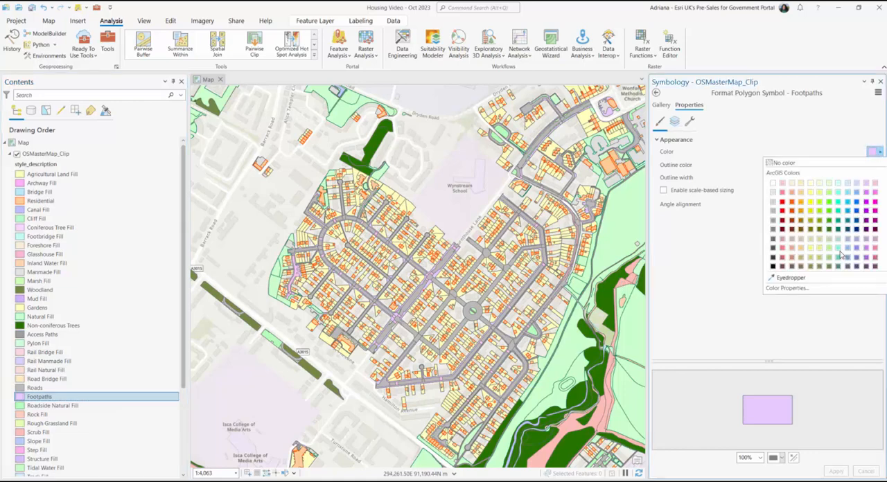
{"action": "left_click", "coordinate": [828, 281]}
{"action": "double_click", "coordinate": [543, 290]}
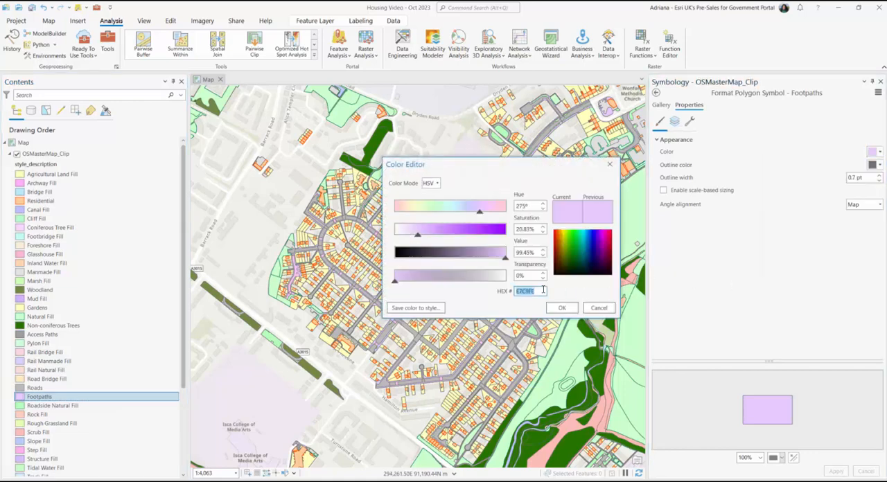
{"action": "type", "text": "8A8A8A"}
{"action": "left_click", "coordinate": [562, 308]}
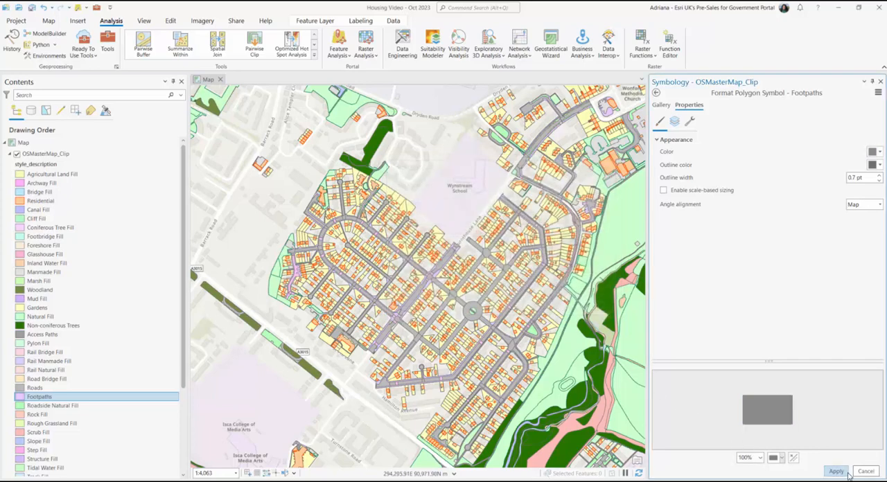
{"action": "left_click", "coordinate": [840, 472]}
Step: Rename the Roadside Natural Fill class label as Grass Verge
{"action": "left_click", "coordinate": [67, 406]}
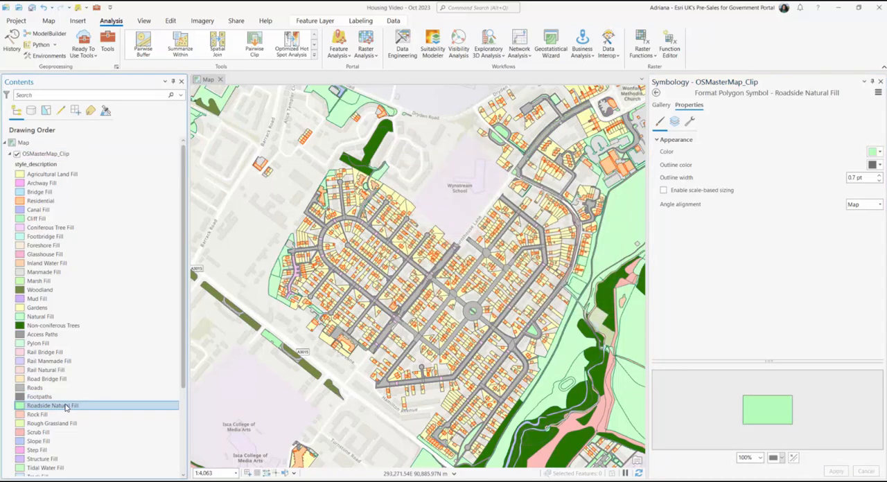
{"action": "left_click", "coordinate": [101, 407]}
{"action": "type", "text": "Gr"}
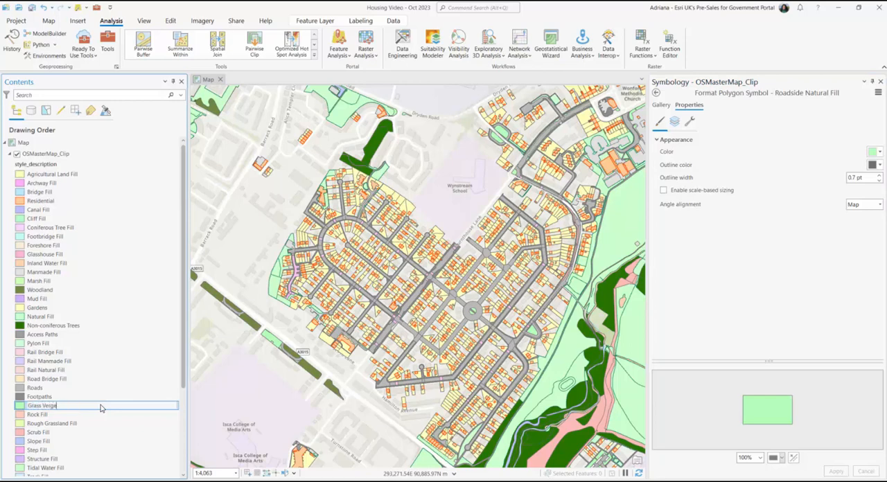
{"action": "type", "text": "ass Verge"}
{"action": "key", "text": "Return"}
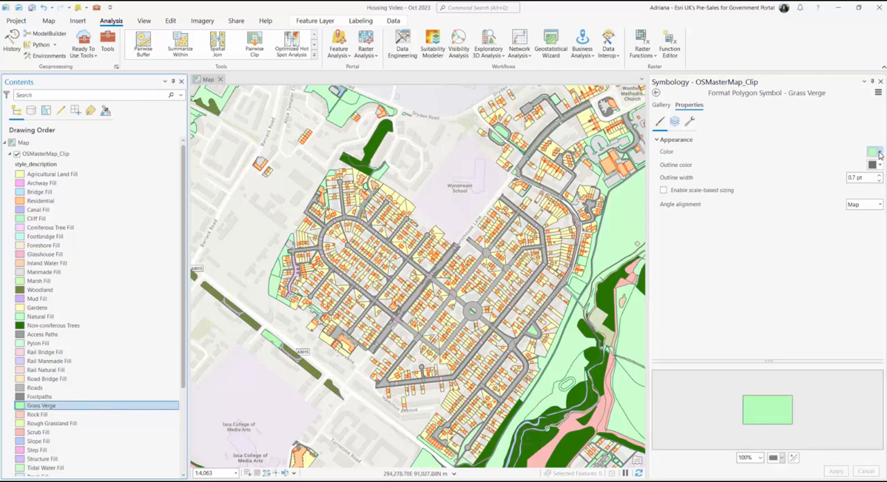
Step: Set the Grass Verge polygon fill color to hex C7D79E and apply it
{"action": "left_click", "coordinate": [879, 154]}
{"action": "left_click", "coordinate": [840, 281]}
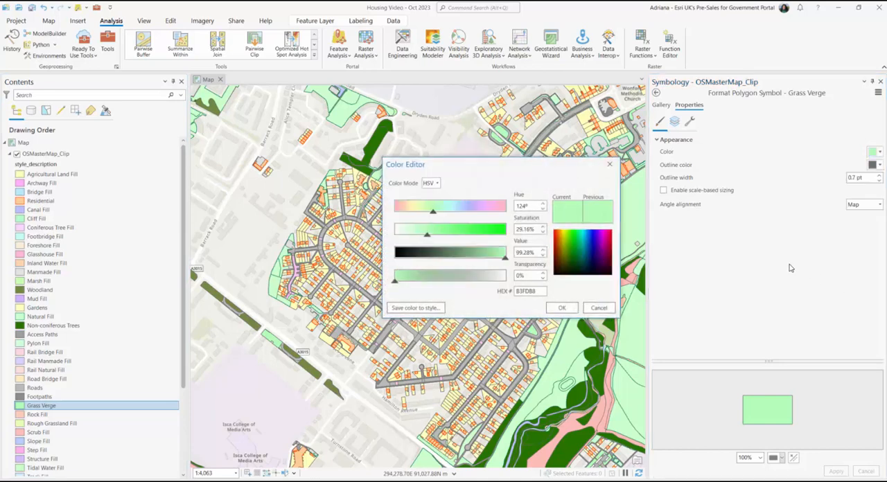
{"action": "double_click", "coordinate": [538, 292]}
{"action": "type", "text": "C7D79E"}
{"action": "left_click", "coordinate": [562, 307]}
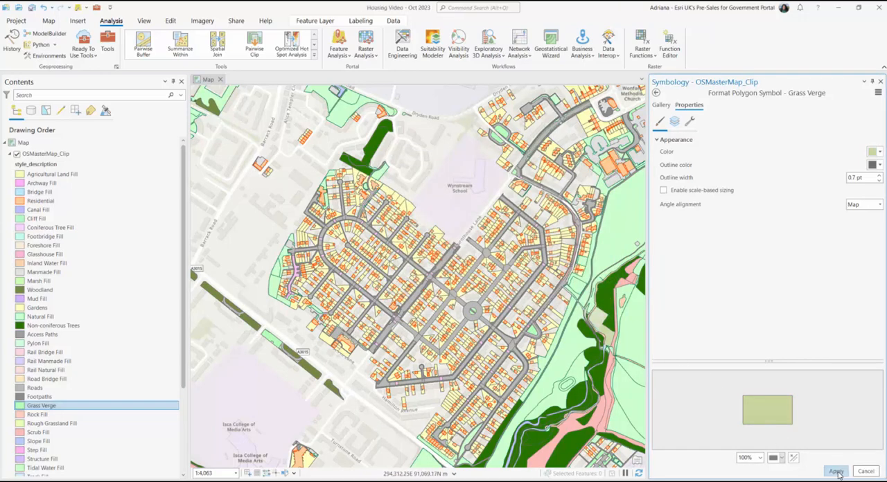
{"action": "left_click", "coordinate": [836, 472]}
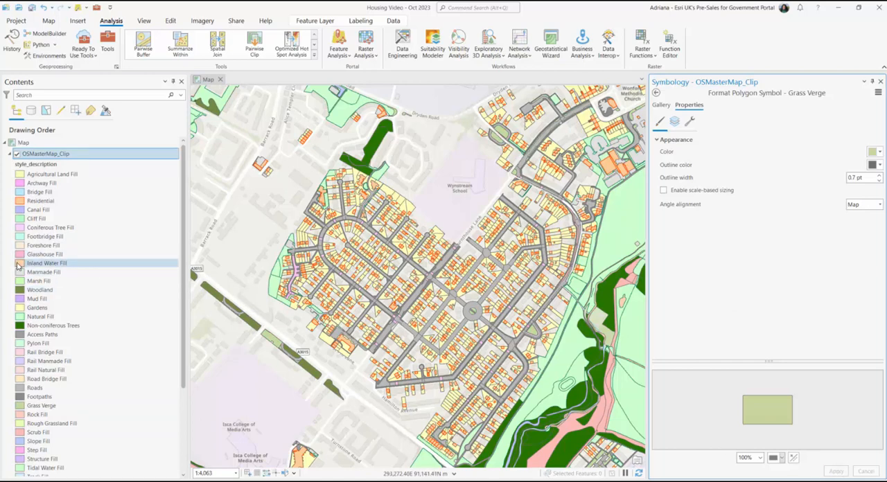
Step: Give the Inland Water Fill, Tidal Water Fill and Canal Fill classes the same bright turquoise fill color
{"action": "left_click", "coordinate": [18, 265]}
{"action": "right_click", "coordinate": [18, 265]}
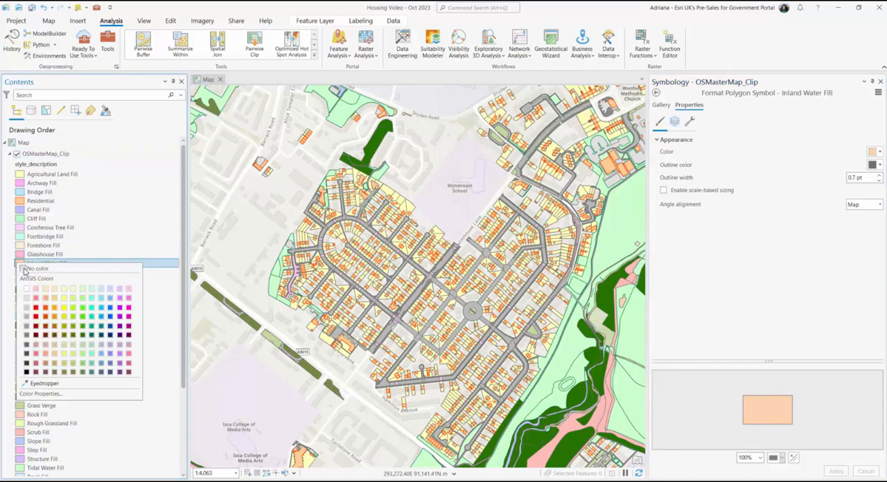
{"action": "left_click", "coordinate": [92, 304]}
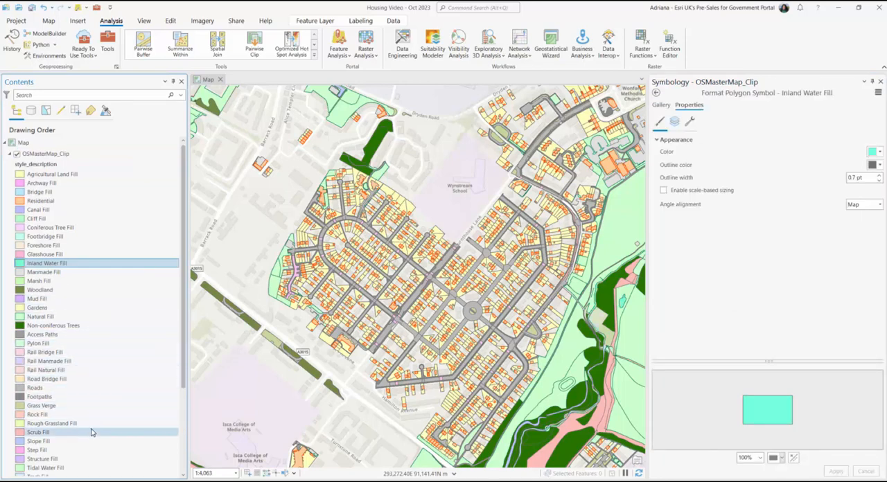
{"action": "left_click", "coordinate": [18, 468]}
{"action": "right_click", "coordinate": [18, 468]}
{"action": "left_click", "coordinate": [97, 346]}
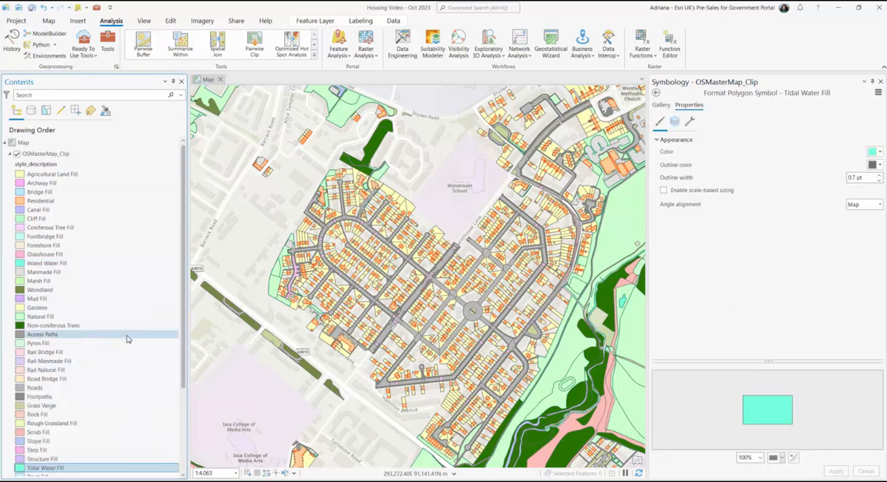
{"action": "left_click", "coordinate": [19, 209]}
{"action": "right_click", "coordinate": [19, 209]}
{"action": "left_click", "coordinate": [95, 244]}
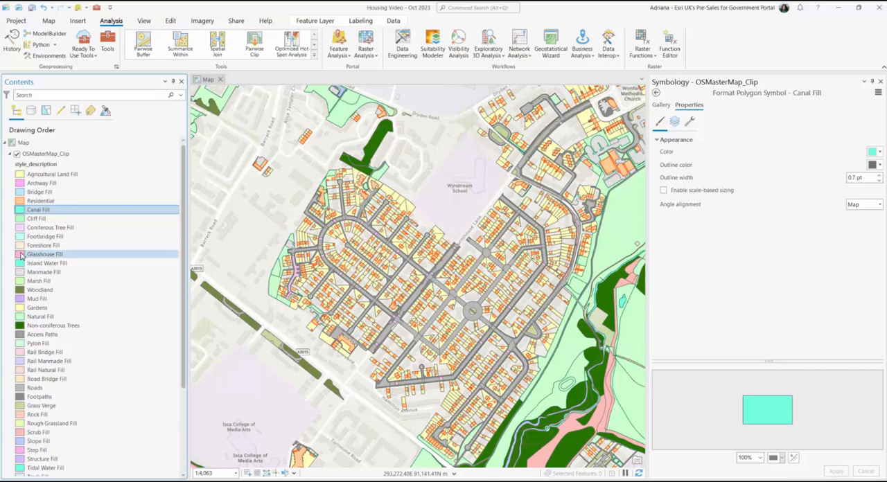
Step: Set the Glasshouse Fill and Foreshore Fill classes to no color
{"action": "left_click", "coordinate": [20, 254]}
{"action": "right_click", "coordinate": [20, 254]}
{"action": "left_click", "coordinate": [41, 262]}
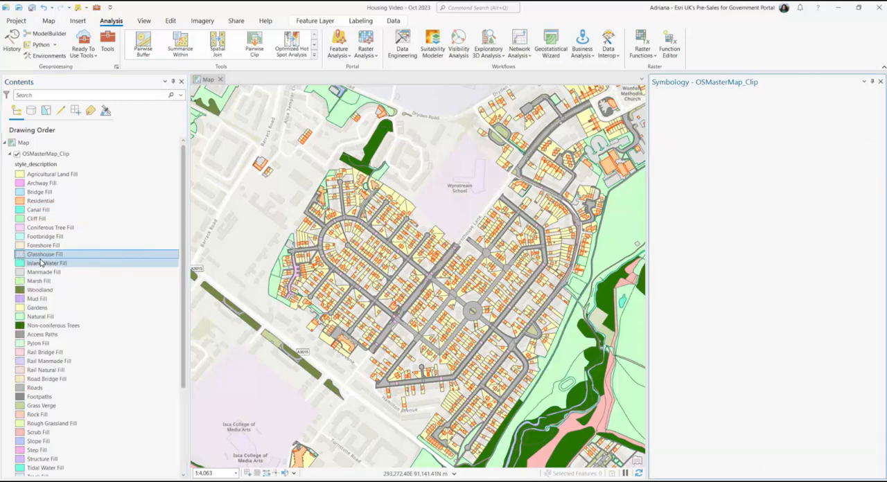
{"action": "right_click", "coordinate": [21, 246]}
{"action": "left_click", "coordinate": [25, 250]}
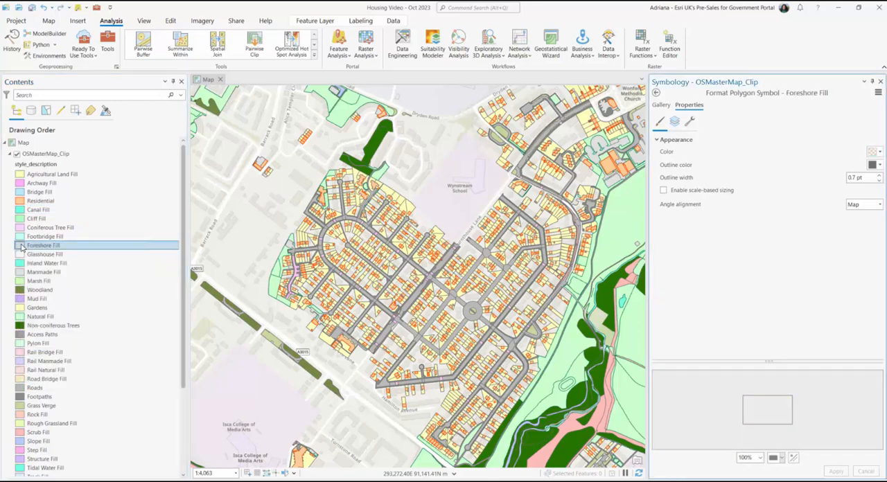
Step: Set the Footbridge Fill class to a dark gray fill color
{"action": "left_click", "coordinate": [20, 237]}
{"action": "right_click", "coordinate": [20, 237]}
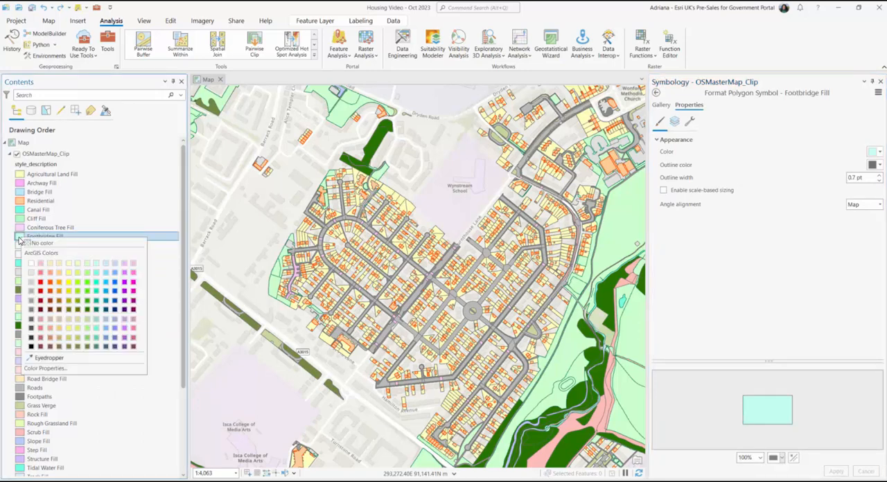
{"action": "left_click", "coordinate": [31, 323]}
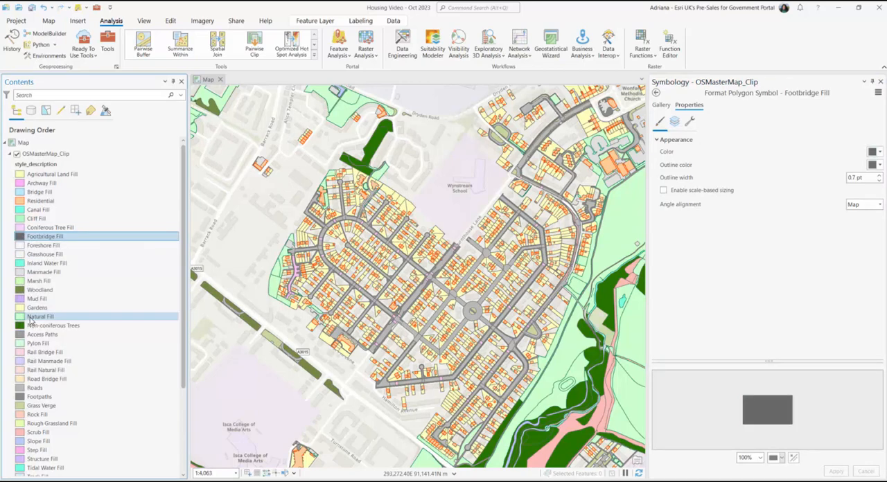
Step: Rename the Coniferous Tree Fill class label as Coniferous Tree
{"action": "left_click", "coordinate": [33, 229]}
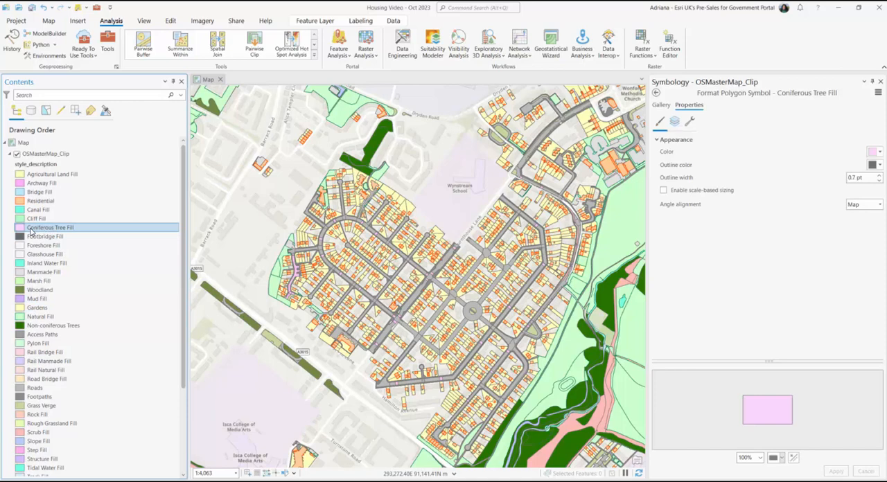
{"action": "left_click", "coordinate": [71, 228]}
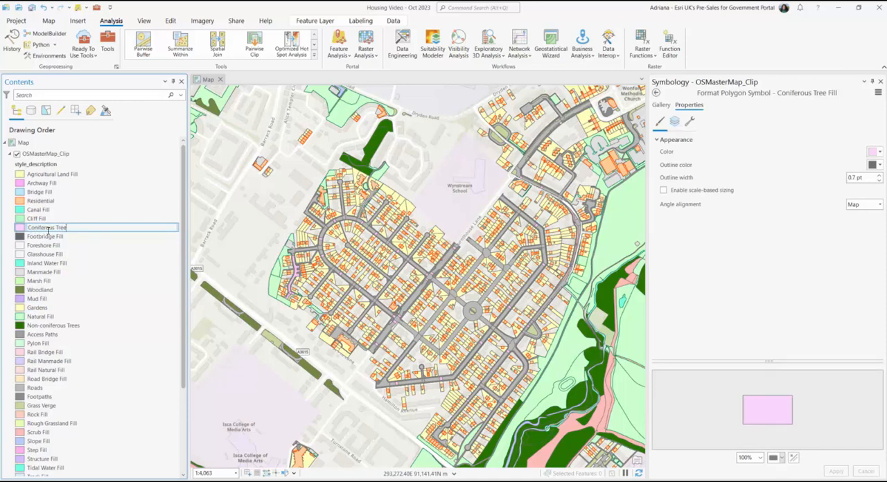
{"action": "key", "text": "Return"}
Step: Set the Coniferous Tree class to a custom dark green fill color picked from the color spectrum
{"action": "left_click", "coordinate": [20, 229]}
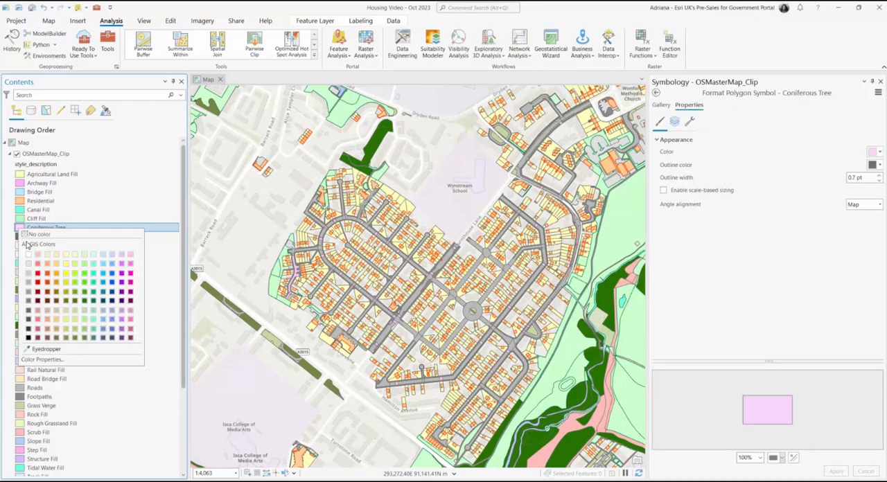
{"action": "left_click", "coordinate": [43, 359]}
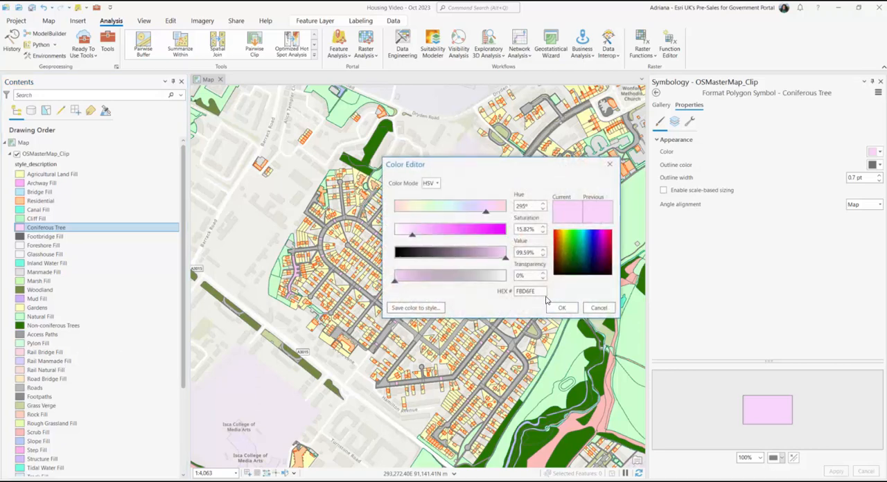
{"action": "left_click", "coordinate": [576, 259]}
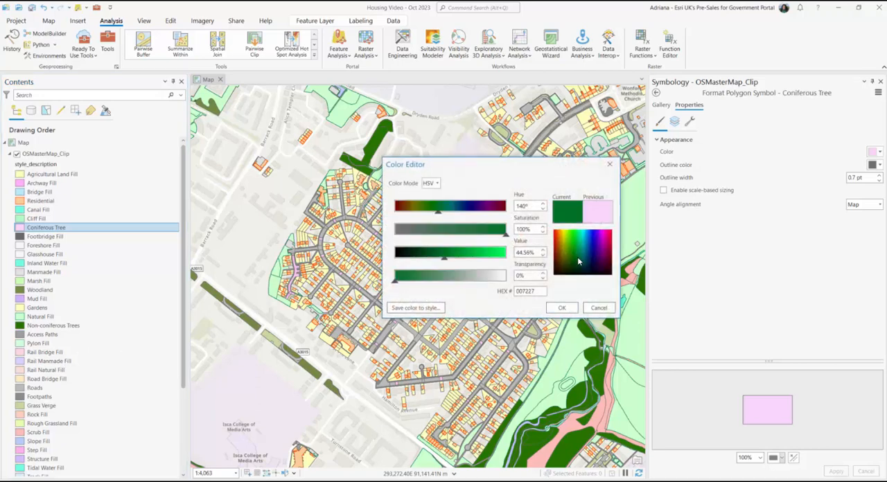
{"action": "left_click_drag", "start_coordinate": [578, 261], "coordinate": [581, 264]}
{"action": "left_click", "coordinate": [569, 306]}
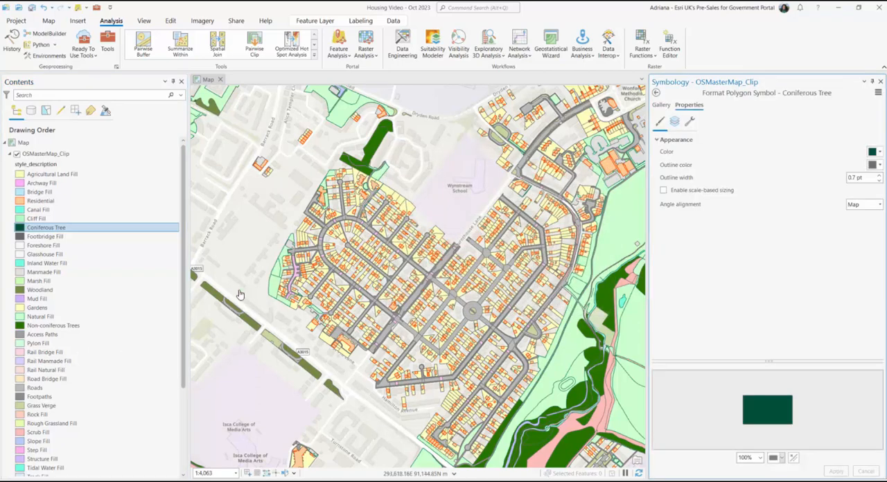
Step: Set the Cliff Fill, Archway Fill and Agricultural Land Fill classes to no color
{"action": "left_click", "coordinate": [22, 219]}
{"action": "right_click", "coordinate": [21, 219]}
{"action": "left_click", "coordinate": [26, 222]}
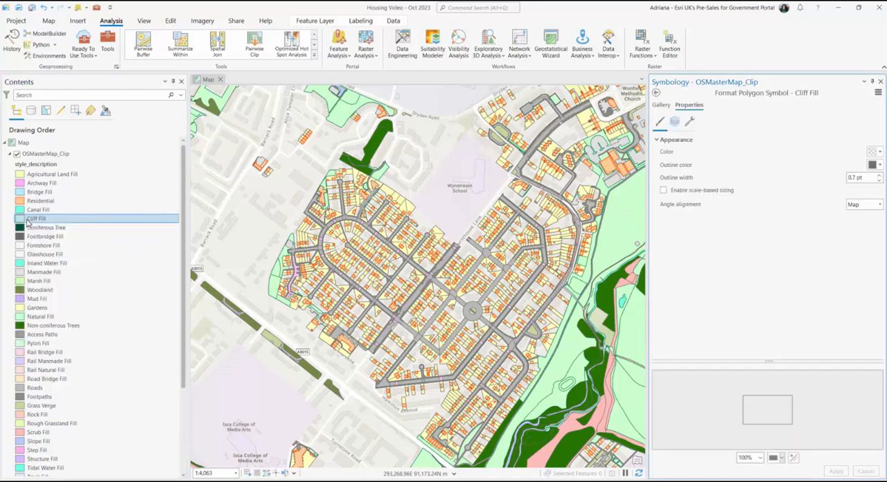
{"action": "right_click", "coordinate": [22, 184]}
{"action": "left_click", "coordinate": [26, 189]}
{"action": "left_click", "coordinate": [20, 174]}
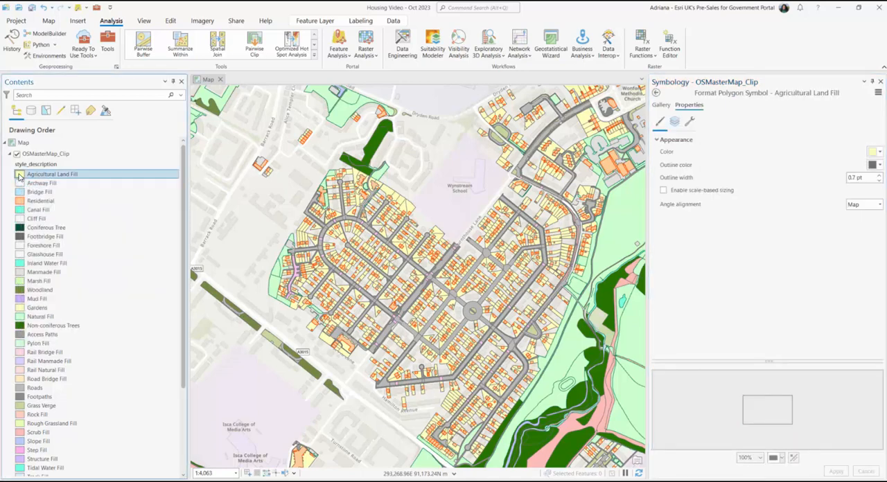
{"action": "right_click", "coordinate": [20, 174]}
{"action": "left_click", "coordinate": [25, 180]}
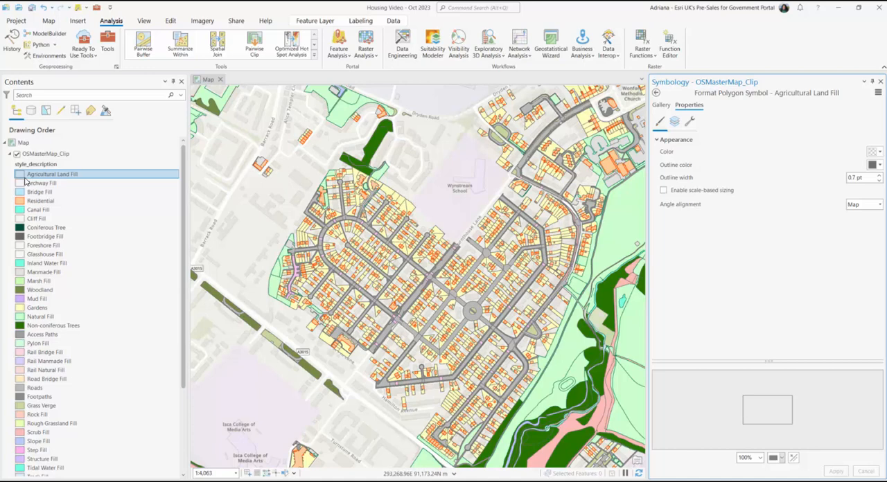
Step: Set the Pylon Fill, Rail Bridge Fill, Rail Manmade Fill and Rail Natural Fill classes to no color
{"action": "left_click", "coordinate": [24, 344]}
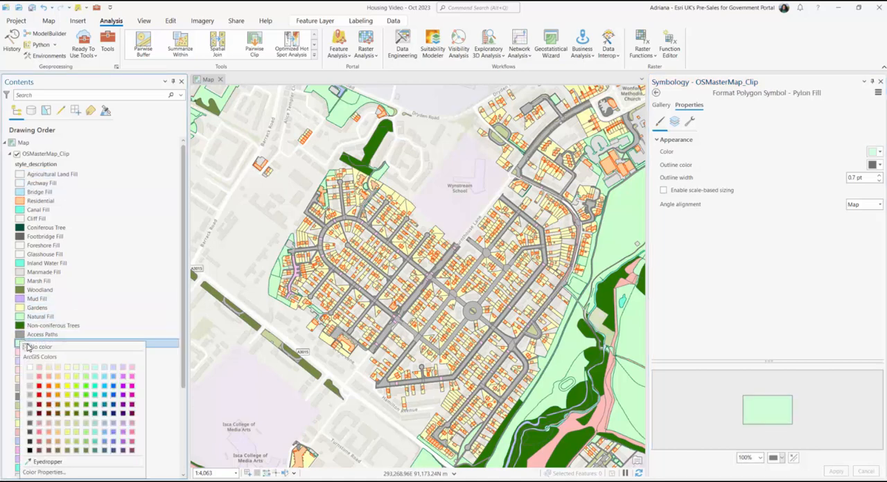
{"action": "left_click", "coordinate": [28, 346]}
{"action": "right_click", "coordinate": [21, 353]}
{"action": "left_click", "coordinate": [33, 219]}
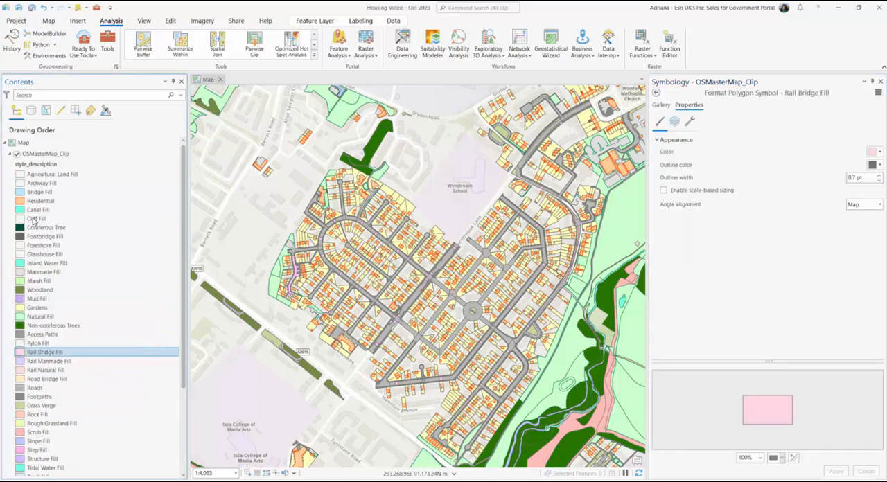
{"action": "left_click", "coordinate": [20, 361]}
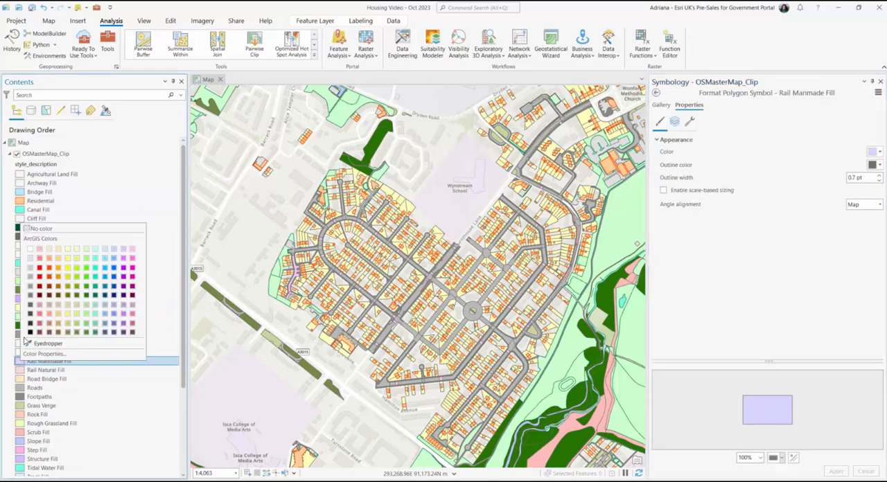
{"action": "left_click", "coordinate": [31, 229]}
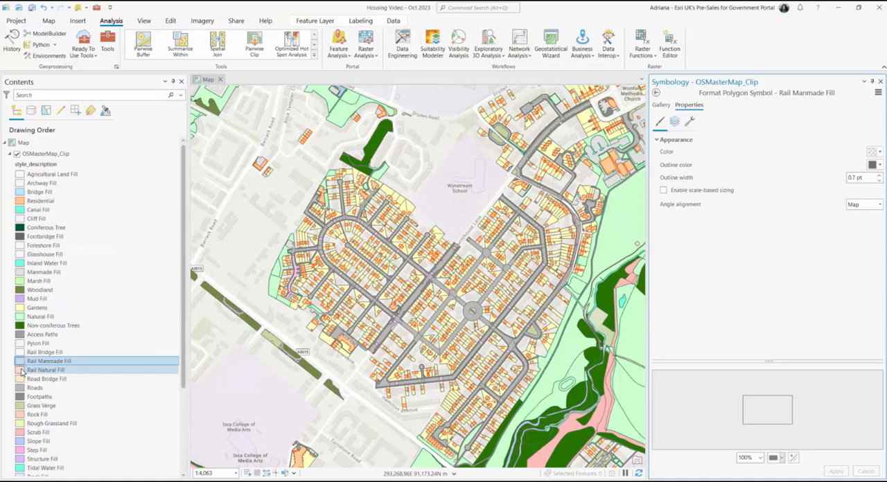
{"action": "left_click", "coordinate": [21, 371]}
{"action": "left_click", "coordinate": [30, 239]}
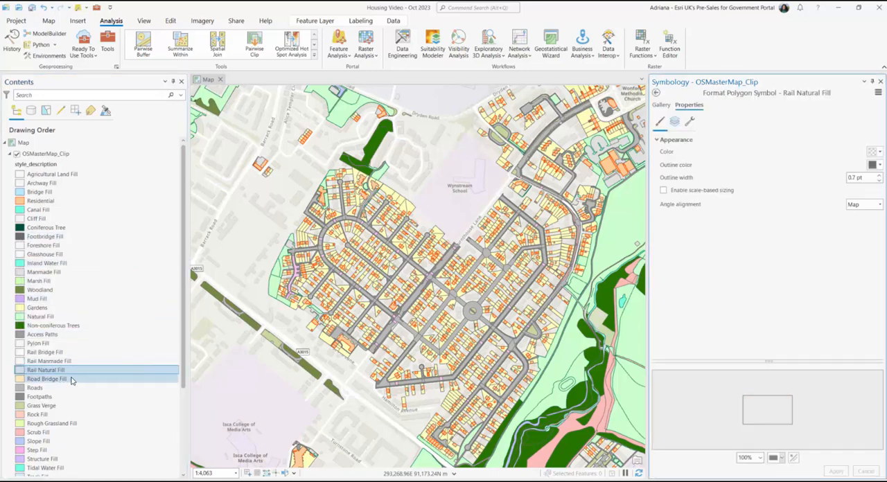
{"action": "scroll", "coordinate": [71, 380], "scroll_direction": "down", "scroll_amount": 3}
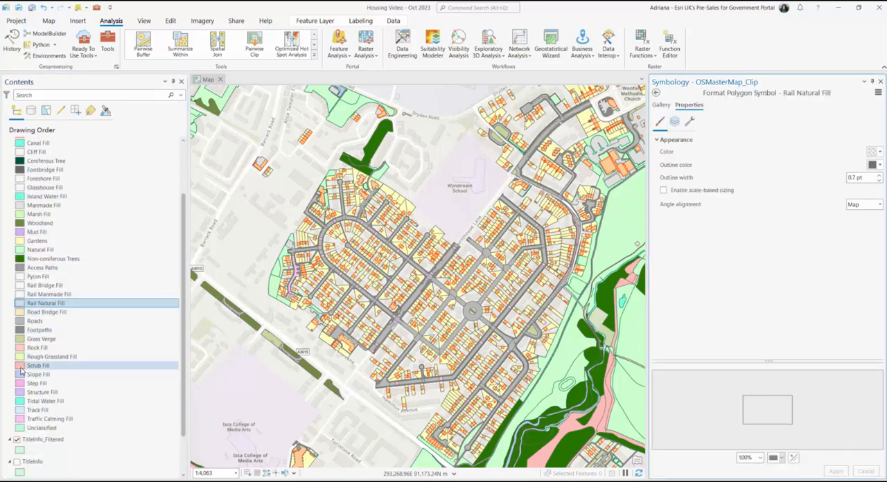
Step: Set the Scrub Fill and Slope Fill classes to no color
{"action": "right_click", "coordinate": [21, 368]}
{"action": "left_click", "coordinate": [45, 235]}
{"action": "right_click", "coordinate": [23, 377]}
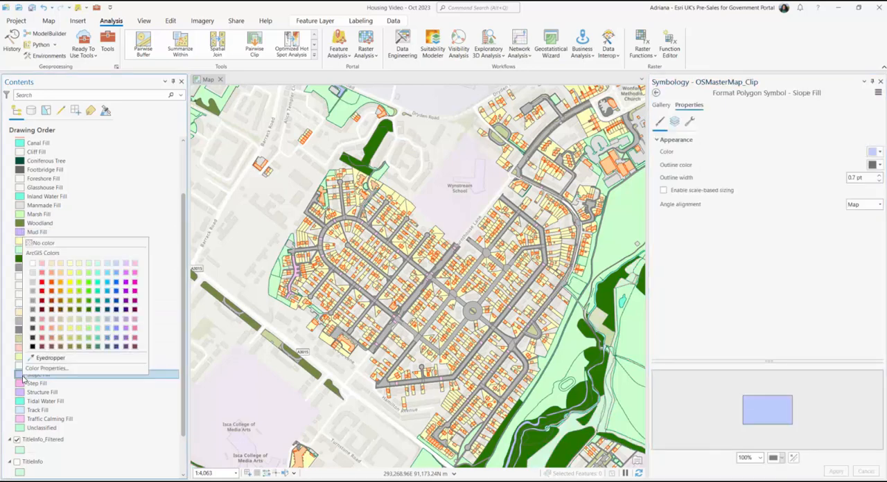
{"action": "left_click", "coordinate": [43, 243]}
Step: Rename the Step Fill class label as Steps and give the class a dark gray fill
{"action": "left_click", "coordinate": [43, 386]}
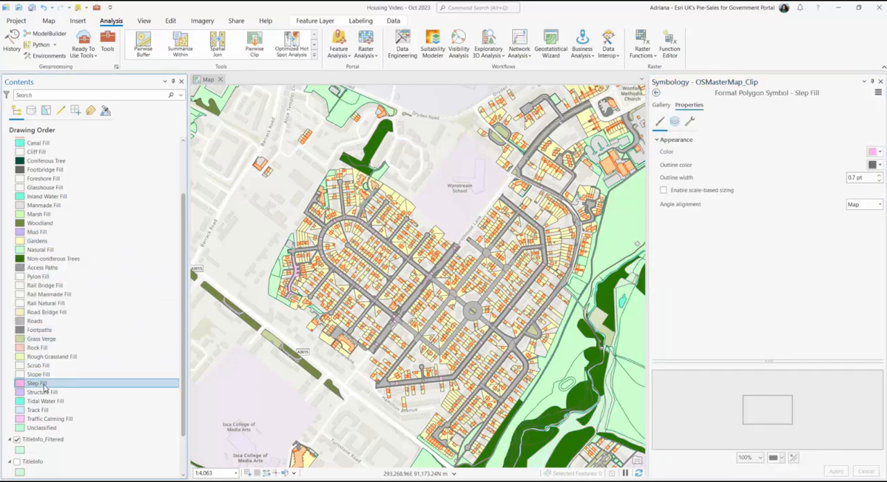
{"action": "left_click", "coordinate": [45, 385]}
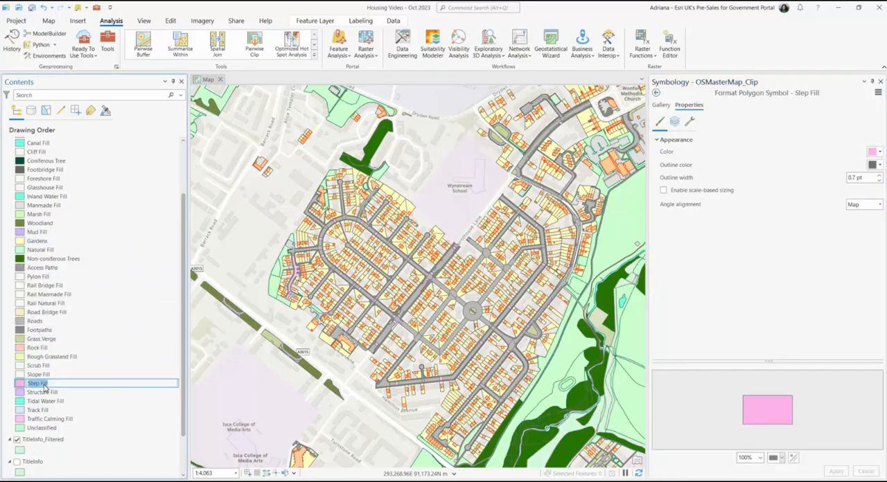
{"action": "key", "text": "BackSpace"}
{"action": "key", "text": "BackSpace"}
{"action": "key", "text": "BackSpace"}
{"action": "key", "text": "BackSpace"}
{"action": "key", "text": "BackSpace"}
{"action": "type", "text": "s"}
{"action": "key", "text": "Return"}
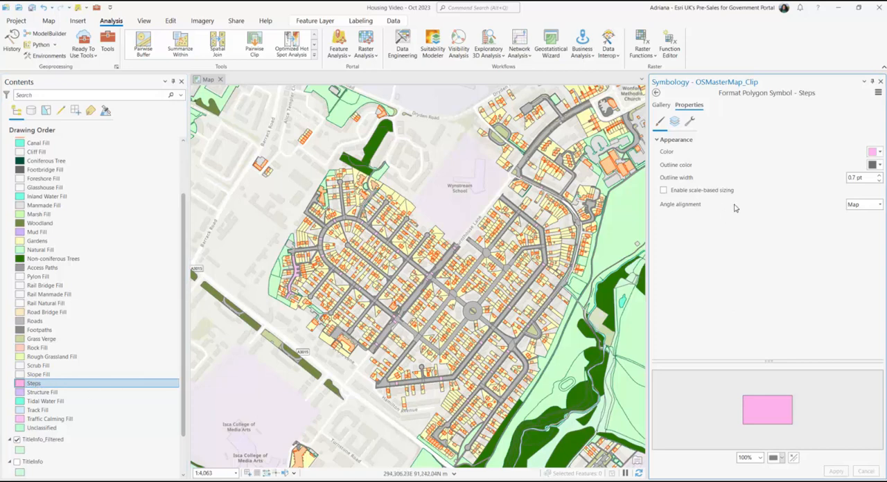
{"action": "left_click", "coordinate": [875, 152]}
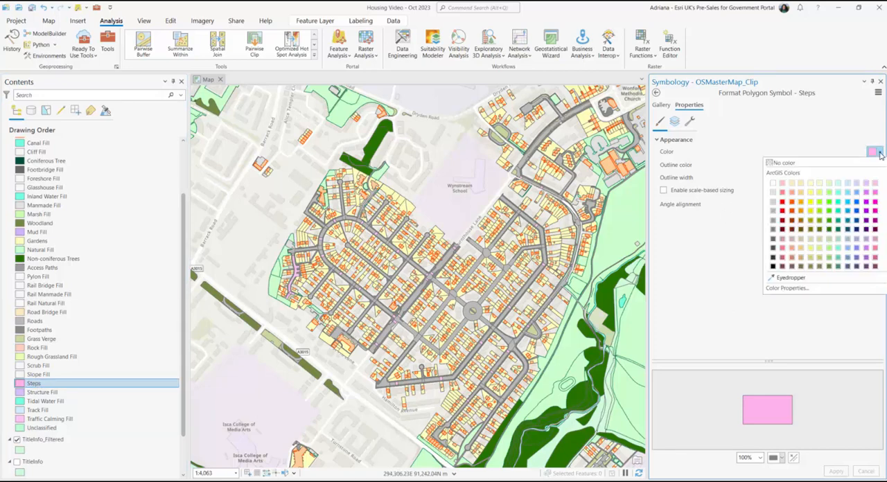
{"action": "left_click", "coordinate": [773, 249]}
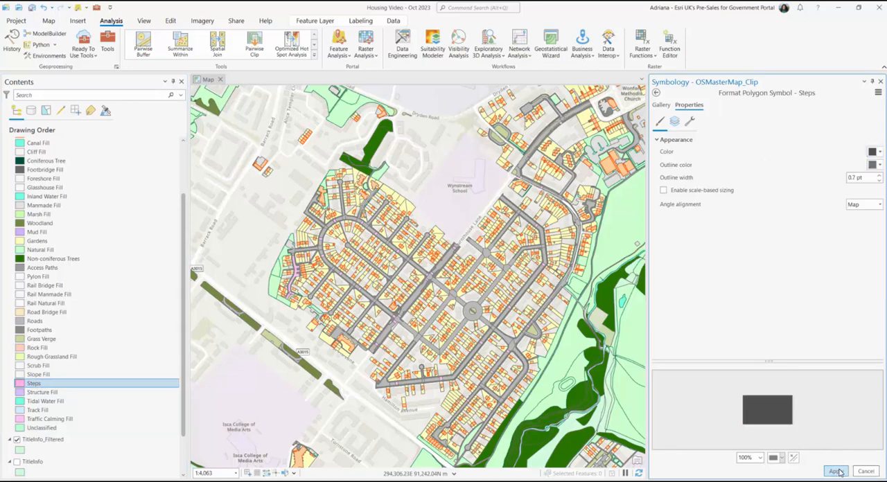
Step: Set the Track Fill and Structure Fill classes to no color
{"action": "right_click", "coordinate": [19, 411]}
{"action": "left_click", "coordinate": [33, 276]}
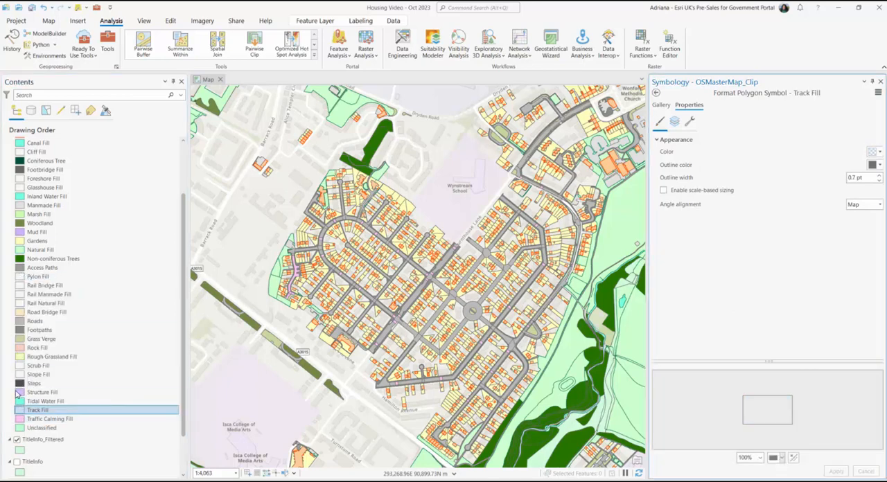
{"action": "right_click", "coordinate": [19, 392]}
{"action": "left_click", "coordinate": [32, 257]}
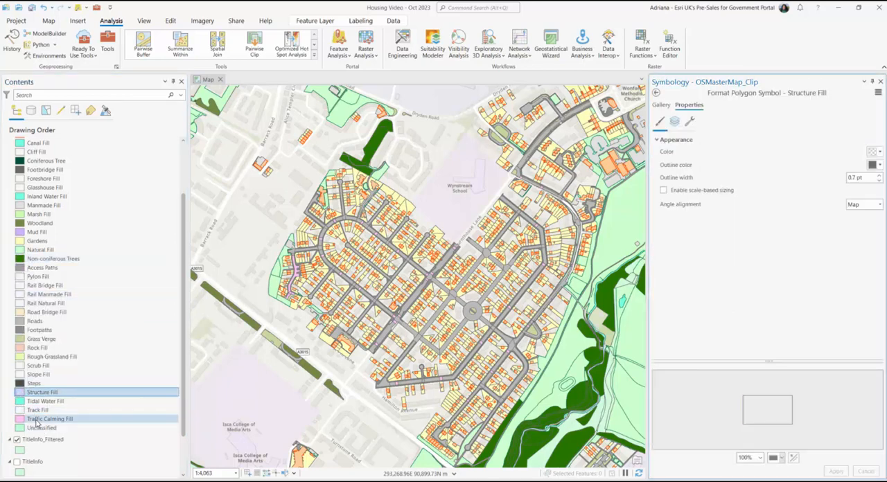
Step: Change the Traffic Calming Fill symbol from a solid fill to a hatched fill with black hatch lines
{"action": "left_click", "coordinate": [38, 420]}
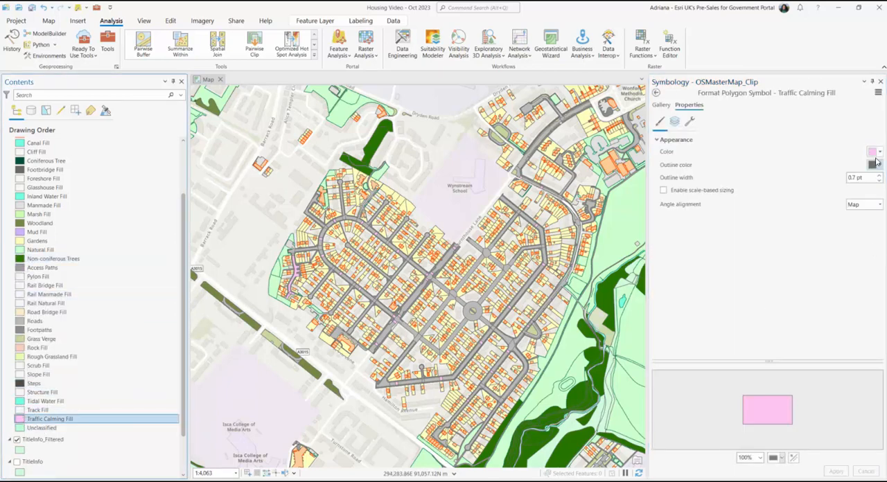
{"action": "left_click", "coordinate": [675, 123]}
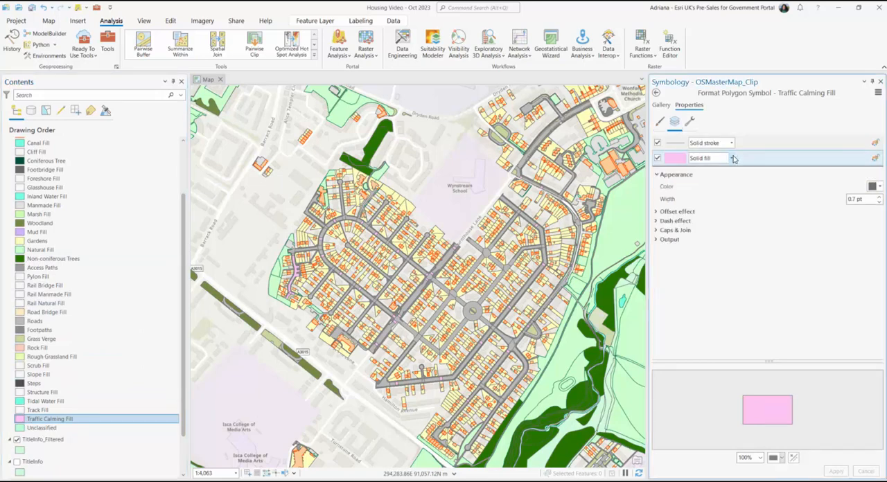
{"action": "left_click", "coordinate": [734, 158]}
{"action": "left_click", "coordinate": [724, 177]}
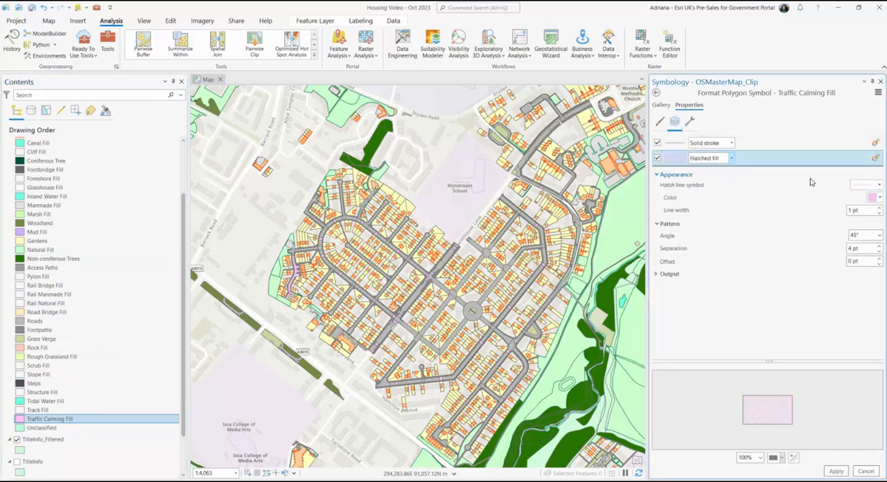
{"action": "left_click", "coordinate": [878, 200]}
{"action": "left_click", "coordinate": [777, 308]}
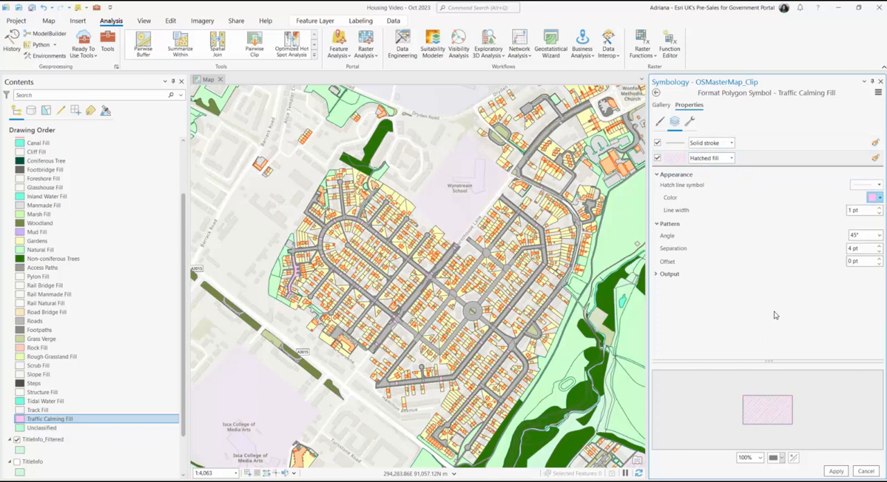
Step: Set the Traffic Calming Fill hatch angle to 90° and its separation to 11 pt, and apply the symbol
{"action": "left_click", "coordinate": [879, 237]}
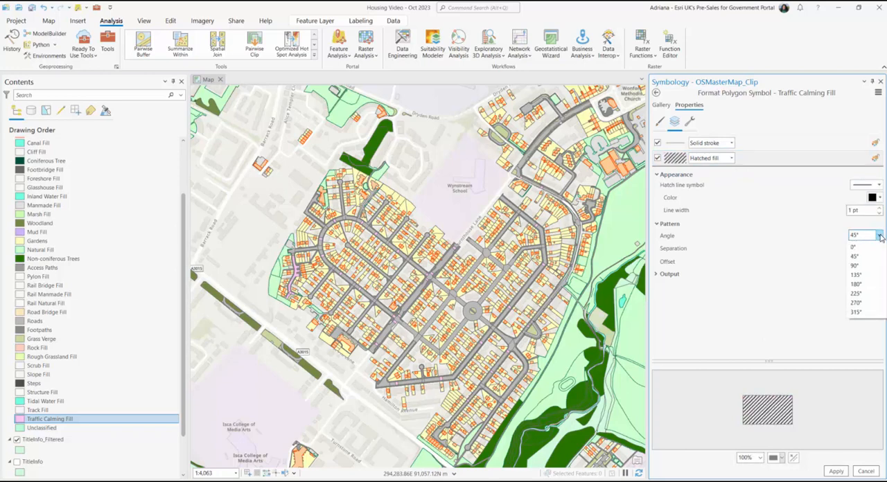
{"action": "left_click", "coordinate": [873, 265]}
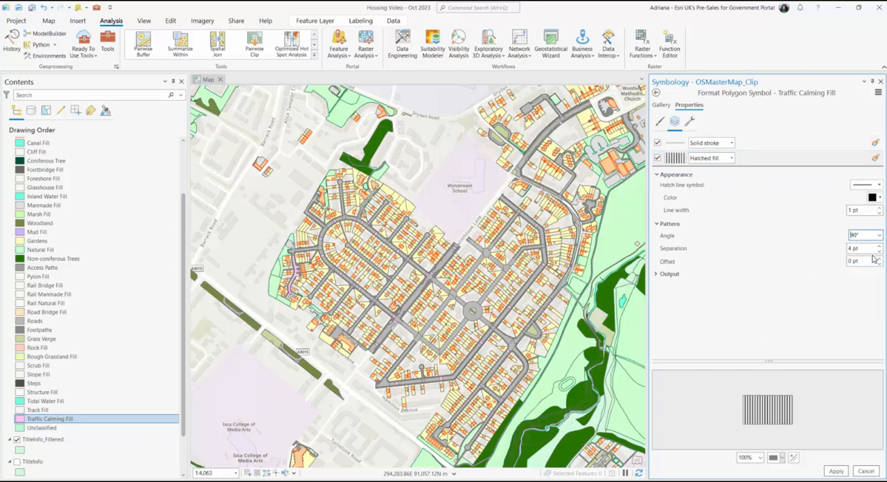
{"action": "left_click", "coordinate": [880, 246]}
{"action": "left_click", "coordinate": [880, 246]}
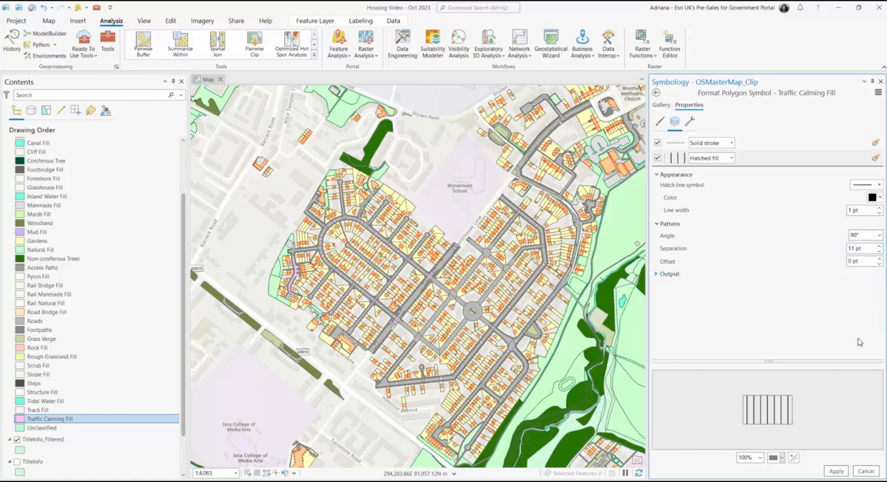
{"action": "left_click", "coordinate": [837, 471]}
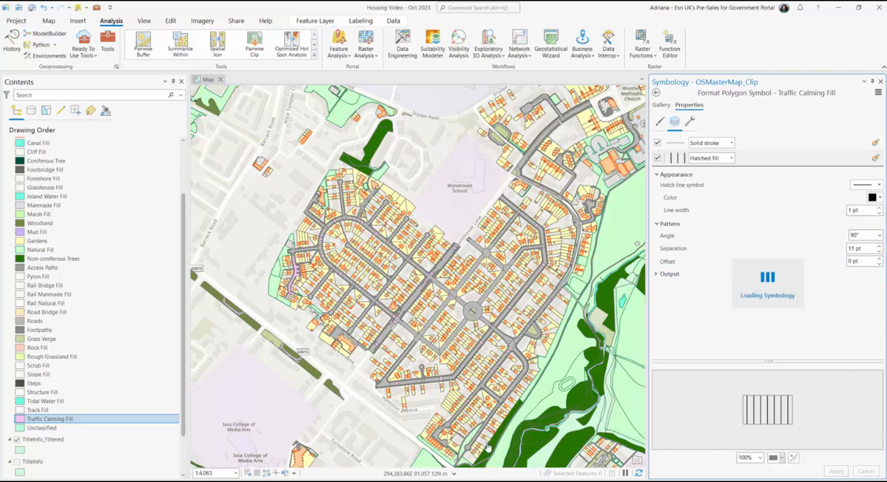
Step: Set the Unclassified class to no color and check the restyled layer on the map
{"action": "left_click", "coordinate": [38, 431]}
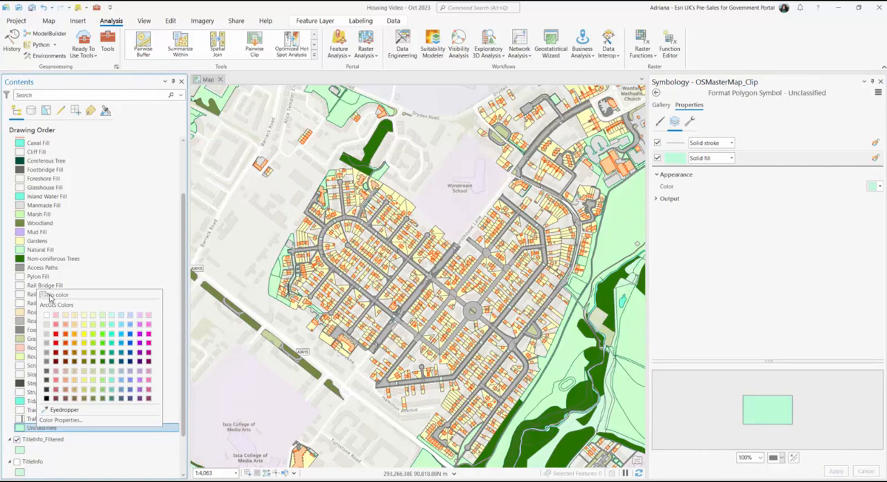
{"action": "left_click", "coordinate": [49, 296]}
{"action": "scroll", "coordinate": [322, 303], "scroll_direction": "up", "scroll_amount": 6}
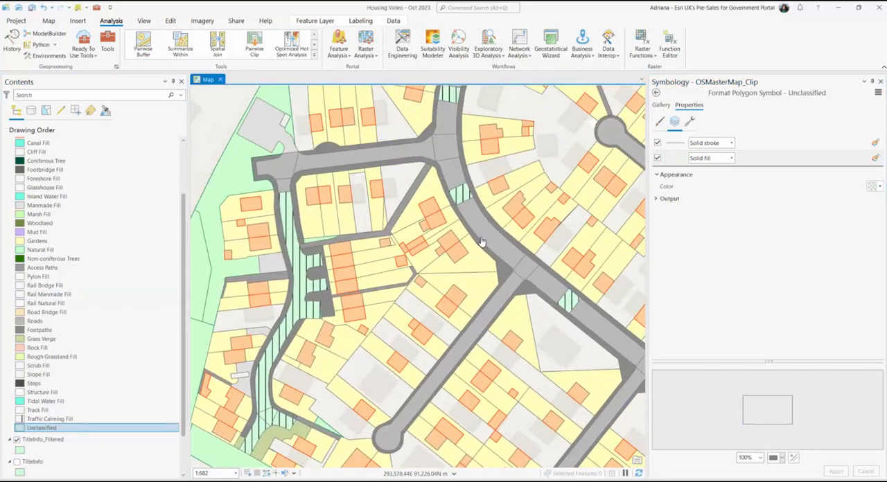
{"action": "scroll", "coordinate": [482, 241], "scroll_direction": "down", "scroll_amount": 6}
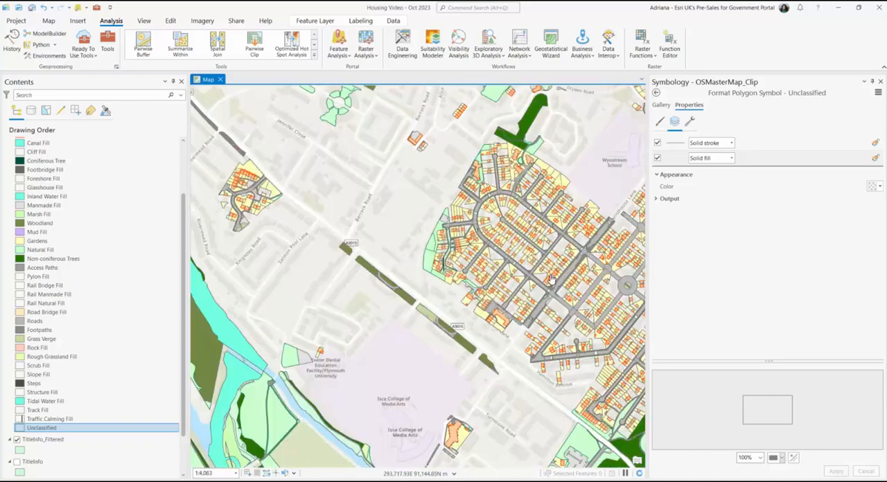
{"action": "scroll", "coordinate": [462, 246], "scroll_direction": "down", "scroll_amount": 2}
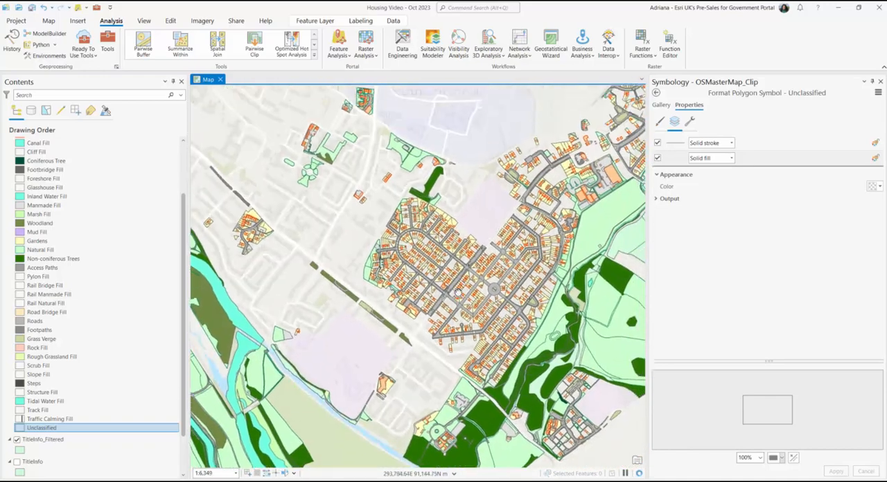
Step: Move the Residential class to the start of the symbology class list, with Gardens directly below it
{"action": "left_click", "coordinate": [656, 93]}
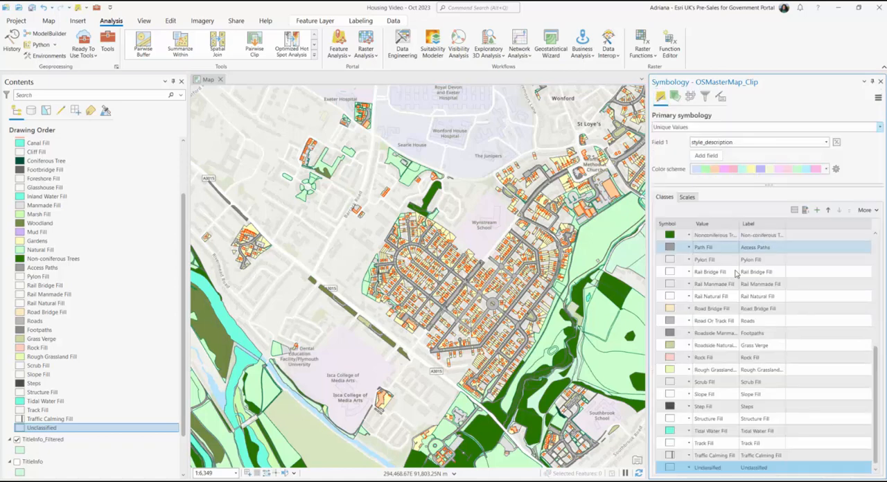
{"action": "scroll", "coordinate": [787, 319], "scroll_direction": "up", "scroll_amount": 3}
{"action": "scroll", "coordinate": [787, 320], "scroll_direction": "up", "scroll_amount": 5}
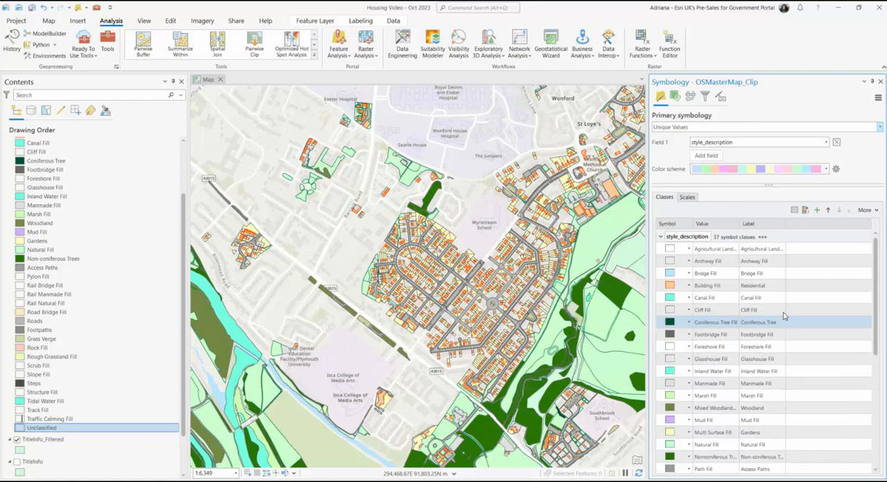
{"action": "left_click_drag", "start_coordinate": [729, 285], "coordinate": [735, 262]}
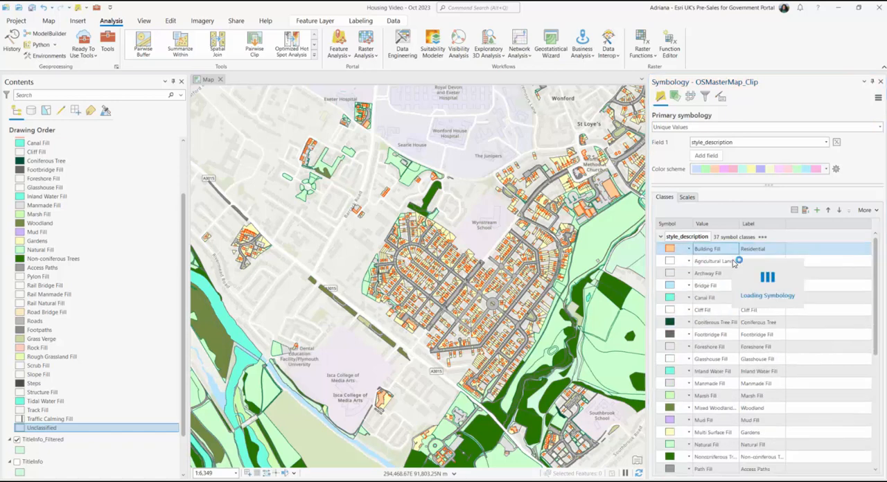
{"action": "scroll", "coordinate": [754, 422], "scroll_direction": "down", "scroll_amount": 4}
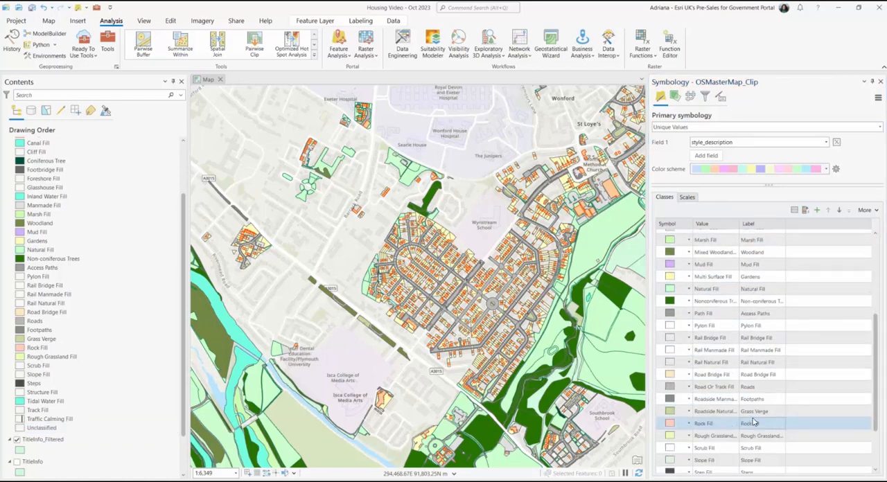
{"action": "scroll", "coordinate": [754, 422], "scroll_direction": "down", "scroll_amount": 1}
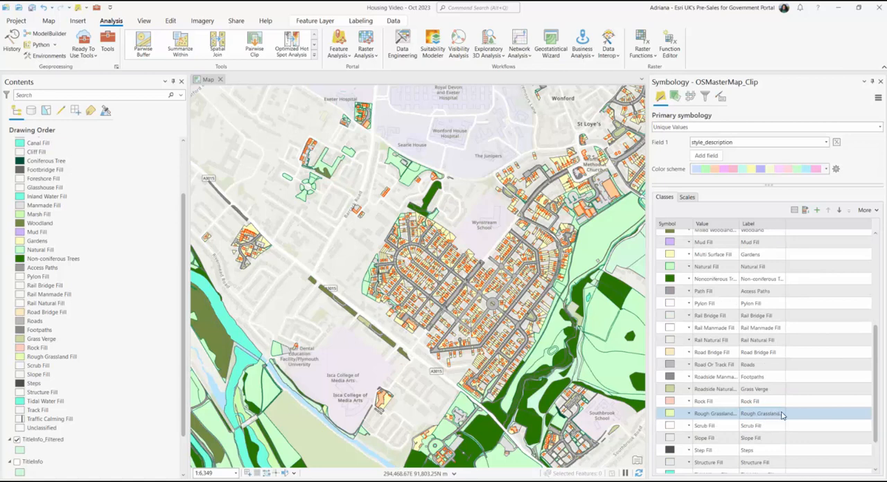
{"action": "mouse_move", "coordinate": [781, 257]}
{"action": "left_mouse_down"}
{"action": "mouse_move", "coordinate": [782, 239]}
{"action": "mouse_move", "coordinate": [784, 259]}
{"action": "left_mouse_up"}
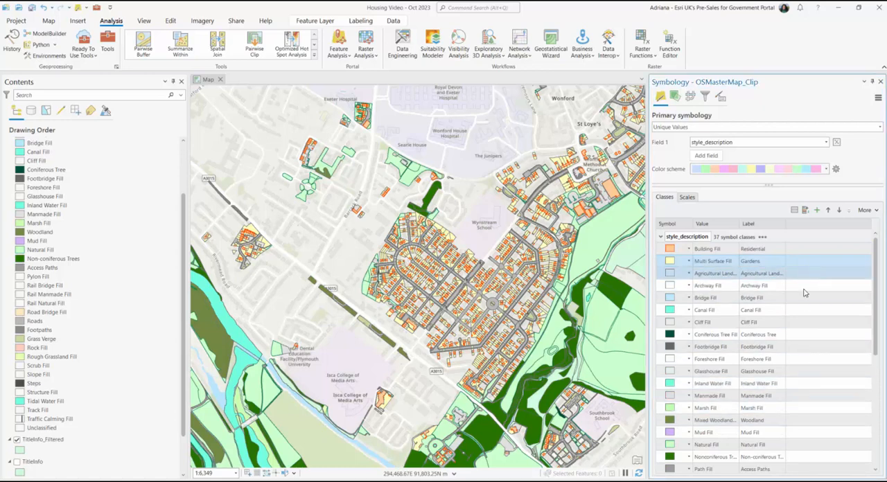
Step: Move the Woodland, Natural Fill, Non-coniferous Trees, Coniferous Tree and Grass Verge classes, in that order, below Gardens in the class list
{"action": "left_click", "coordinate": [730, 410]}
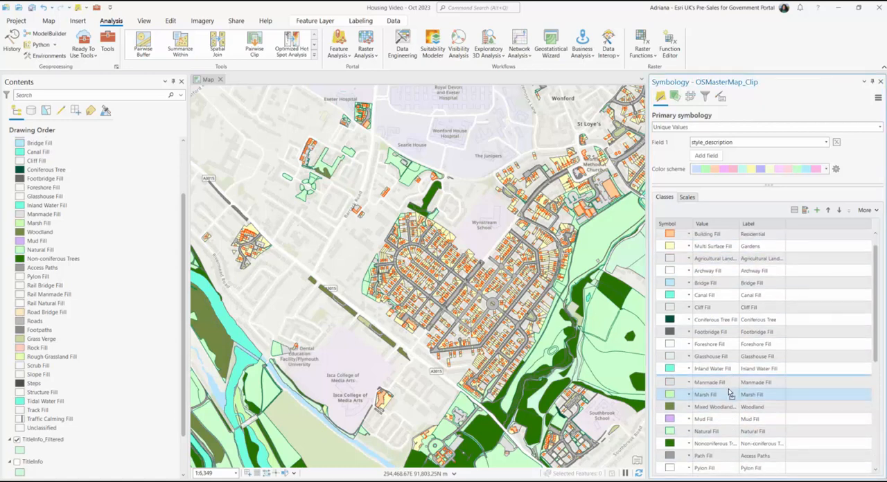
{"action": "left_click", "coordinate": [730, 405]}
{"action": "left_click_drag", "start_coordinate": [729, 405], "coordinate": [715, 260]}
{"action": "left_click_drag", "start_coordinate": [730, 429], "coordinate": [714, 298]}
{"action": "scroll", "coordinate": [718, 363], "scroll_direction": "down", "scroll_amount": 1}
{"action": "left_click_drag", "start_coordinate": [722, 352], "coordinate": [720, 288]}
{"action": "scroll", "coordinate": [724, 388], "scroll_direction": "down", "scroll_amount": 2}
{"action": "scroll", "coordinate": [725, 397], "scroll_direction": "down", "scroll_amount": 2}
{"action": "left_click_drag", "start_coordinate": [725, 432], "coordinate": [715, 331]}
Step: Move the Tidal Water Fill and Inland Water Fill classes below Canal Fill, and Footbridge Fill below Grass Verge
{"action": "scroll", "coordinate": [715, 388], "scroll_direction": "down", "scroll_amount": 5}
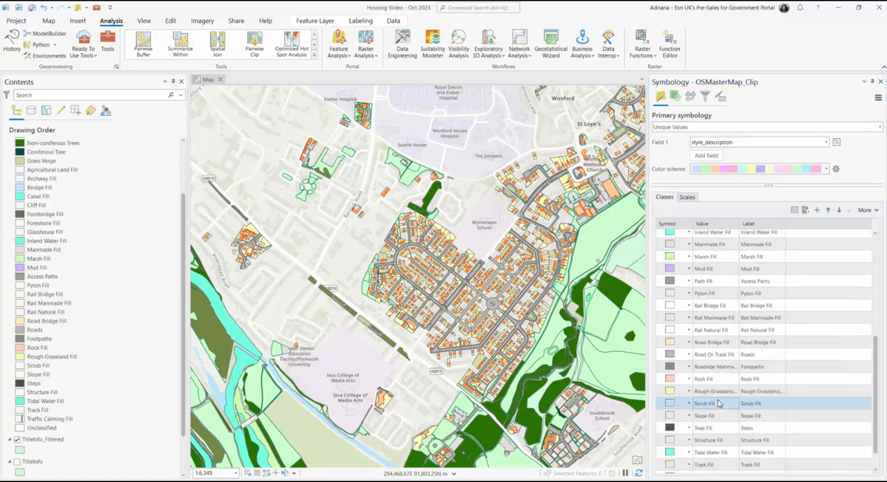
{"action": "left_click_drag", "start_coordinate": [715, 430], "coordinate": [709, 385]}
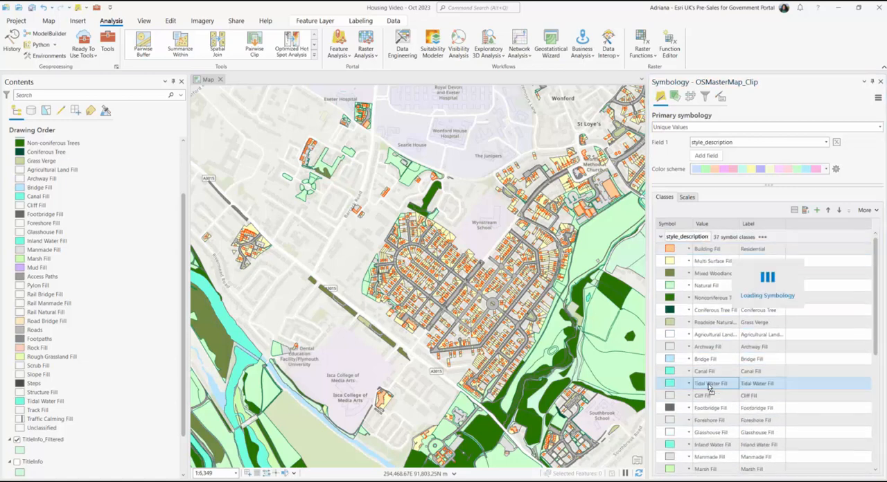
{"action": "left_click_drag", "start_coordinate": [709, 445], "coordinate": [712, 286]}
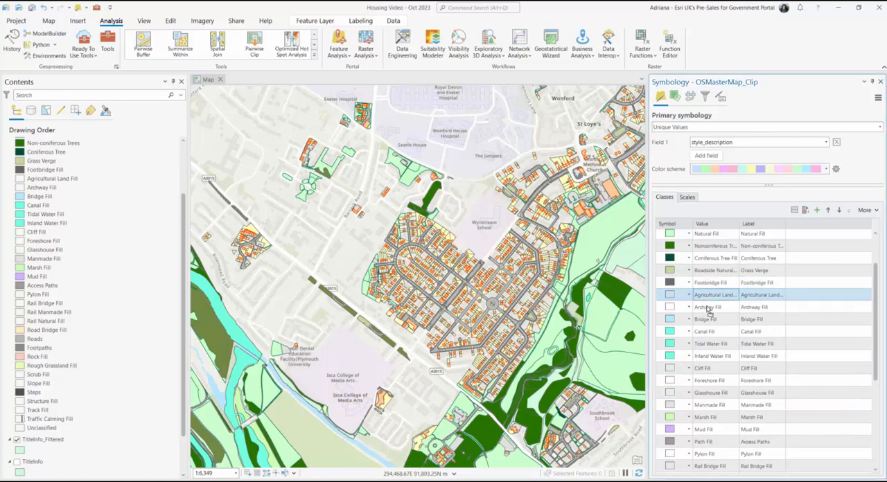
Step: Move the Access Paths and Roads classes below Footbridge Fill, and Archway Fill and Agricultural Land Fill below Cliff Fill
{"action": "mouse_move", "coordinate": [707, 374]}
{"action": "left_mouse_down"}
{"action": "mouse_move", "coordinate": [706, 258]}
{"action": "mouse_move", "coordinate": [705, 282]}
{"action": "left_mouse_up"}
{"action": "scroll", "coordinate": [709, 449], "scroll_direction": "down", "scroll_amount": 2}
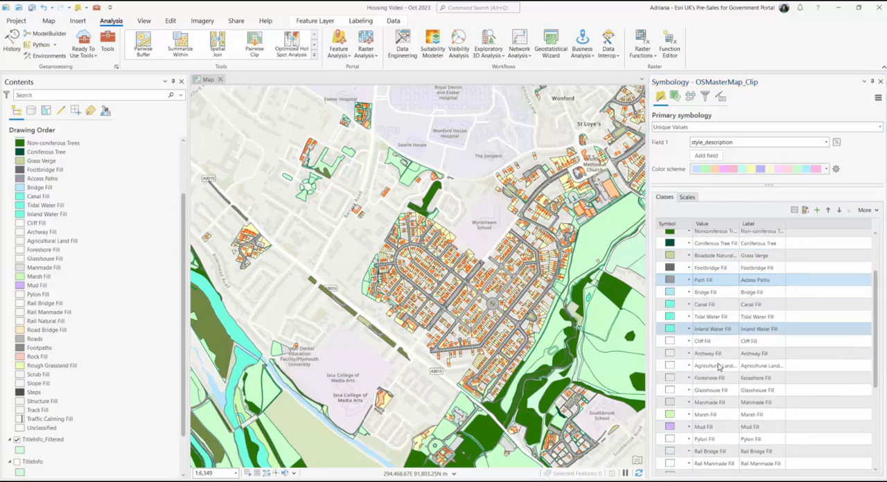
{"action": "scroll", "coordinate": [720, 393], "scroll_direction": "down", "scroll_amount": 3}
{"action": "scroll", "coordinate": [720, 388], "scroll_direction": "up", "scroll_amount": 5}
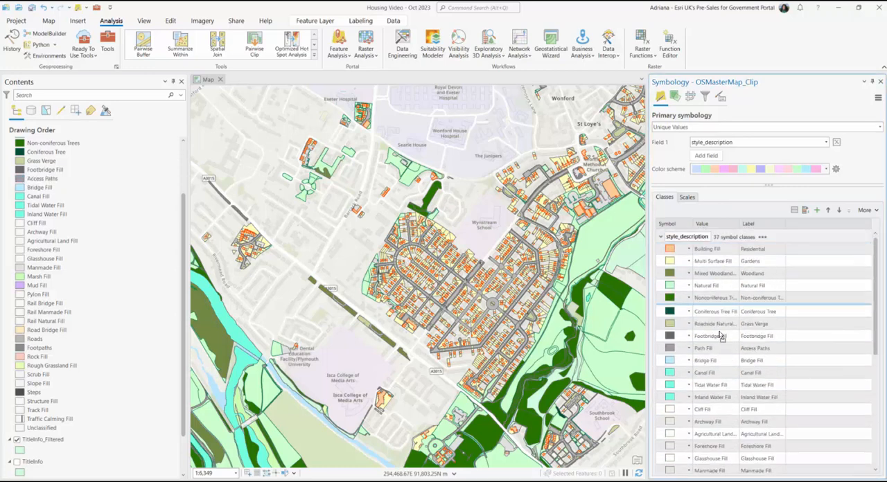
{"action": "left_click_drag", "start_coordinate": [718, 357], "coordinate": [716, 361]}
Step: Move the Footpaths and Steps classes, in that order, directly below Roads in the class list
{"action": "scroll", "coordinate": [722, 406], "scroll_direction": "down", "scroll_amount": 4}
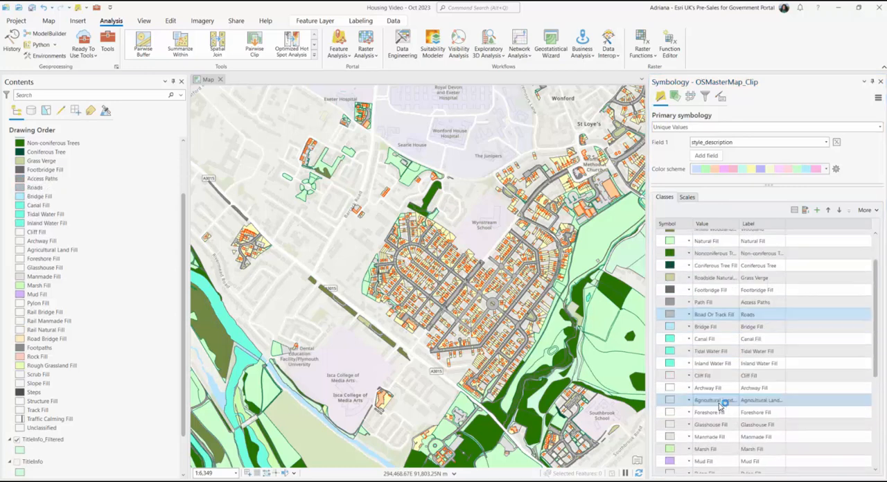
{"action": "left_click_drag", "start_coordinate": [717, 426], "coordinate": [718, 368]}
{"action": "scroll", "coordinate": [724, 401], "scroll_direction": "down", "scroll_amount": 3}
{"action": "scroll", "coordinate": [725, 402], "scroll_direction": "down", "scroll_amount": 3}
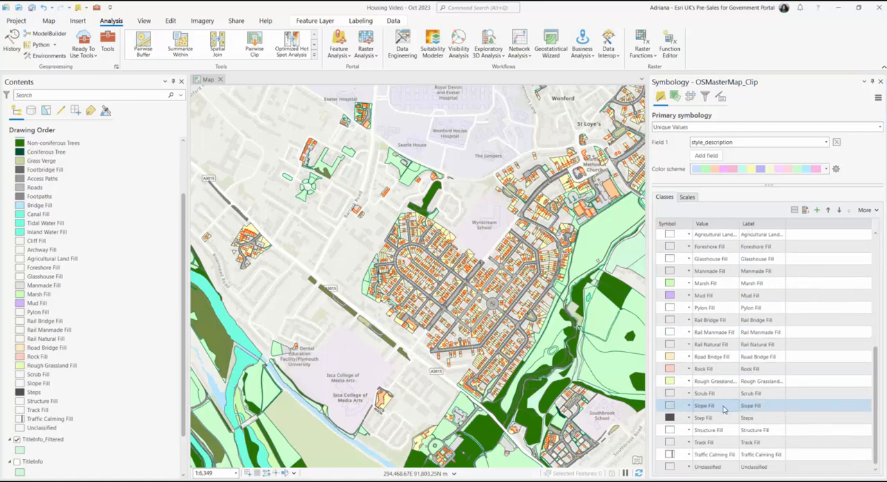
{"action": "left_click_drag", "start_coordinate": [724, 417], "coordinate": [702, 388]}
{"action": "scroll", "coordinate": [710, 415], "scroll_direction": "down", "scroll_amount": 6}
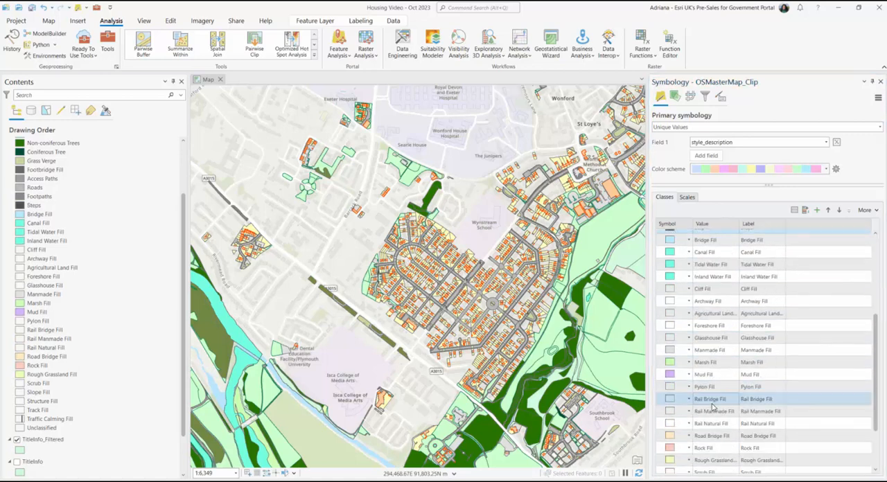
Step: Move the Traffic Calming Fill class directly below Steps in the class list and close the symbology settings
{"action": "left_click_drag", "start_coordinate": [718, 452], "coordinate": [705, 374]}
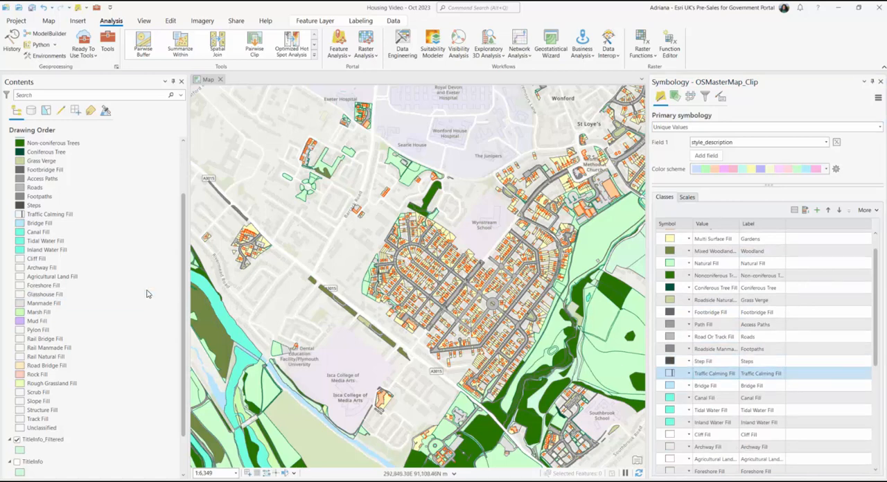
{"action": "scroll", "coordinate": [147, 293], "scroll_direction": "up", "scroll_amount": 3}
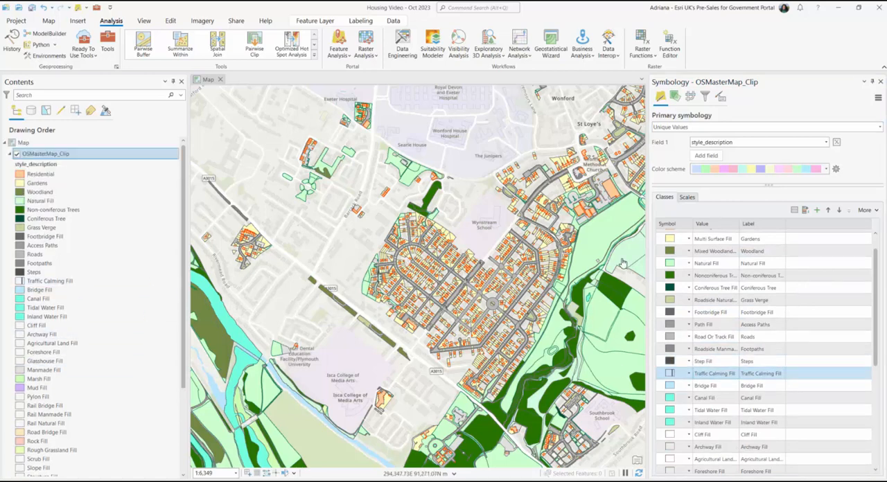
{"action": "left_click", "coordinate": [881, 82]}
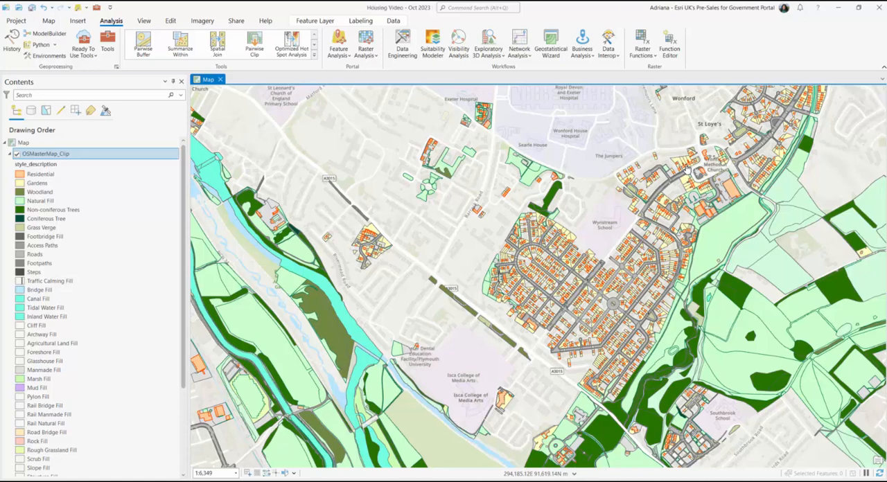
Step: Collapse and hide the OSMasterMap_Clip layer, and select the TitleInfo_Filtered layer
{"action": "left_click", "coordinate": [9, 154]}
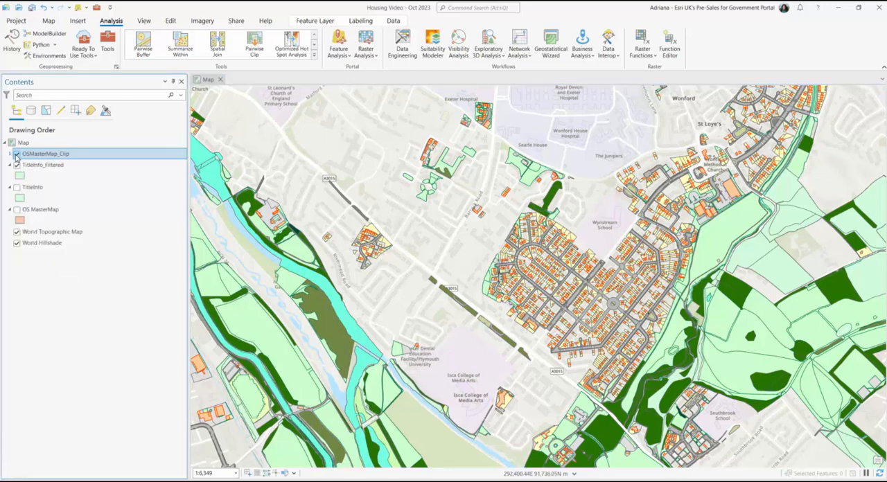
{"action": "left_click", "coordinate": [17, 153]}
{"action": "left_click", "coordinate": [32, 166]}
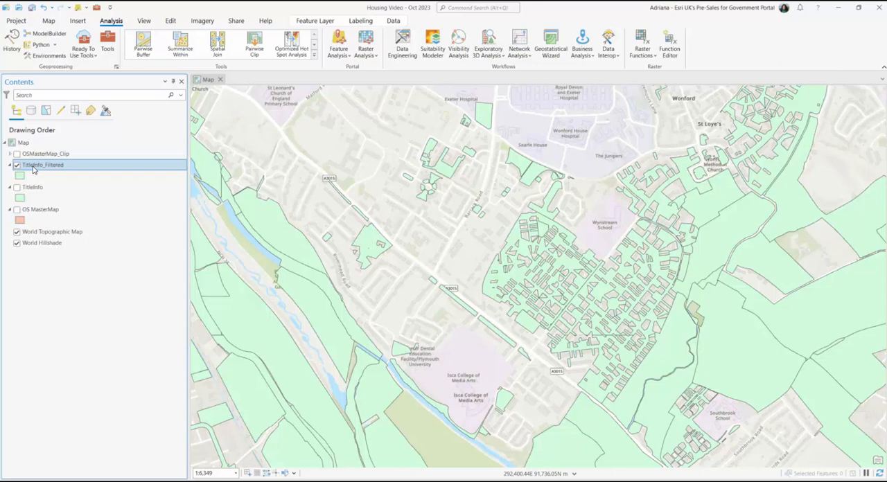
Step: Set up the Buffer tool with TitleInfo_Filtered as the input features and a distance of 75 meters
{"action": "left_click", "coordinate": [108, 48]}
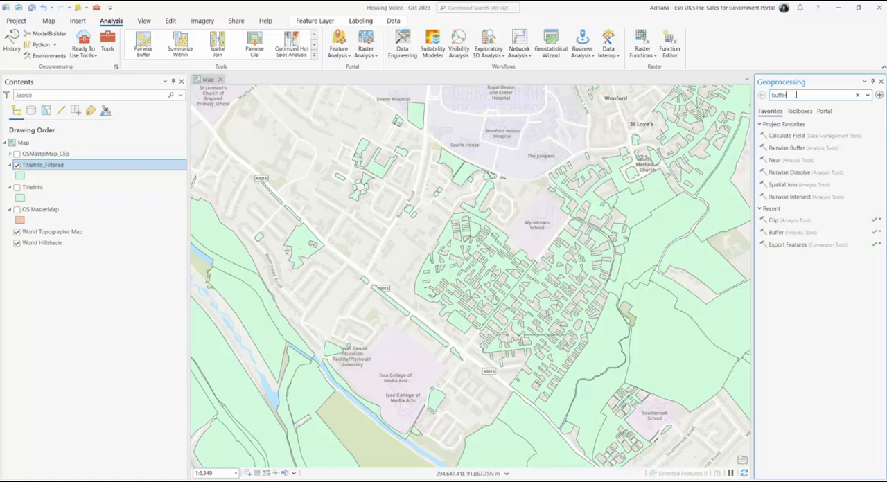
{"action": "type", "text": "buffe"}
{"action": "left_click", "coordinate": [823, 132]}
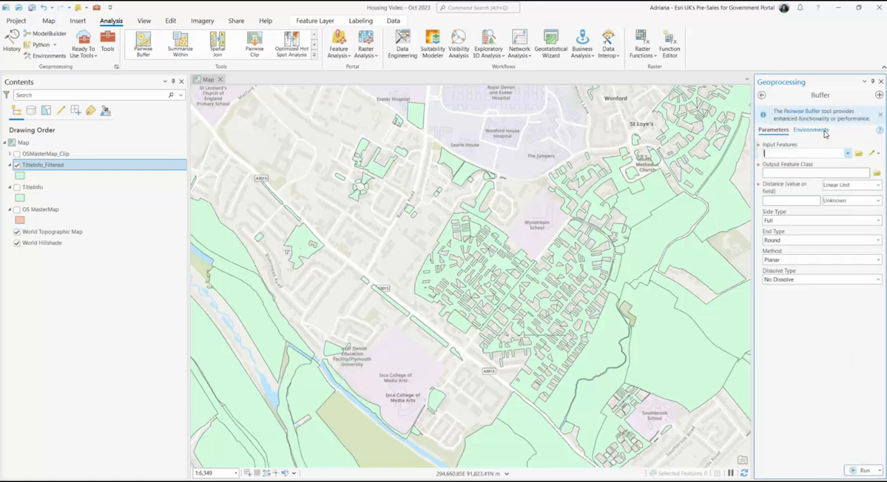
{"action": "left_click", "coordinate": [846, 153]}
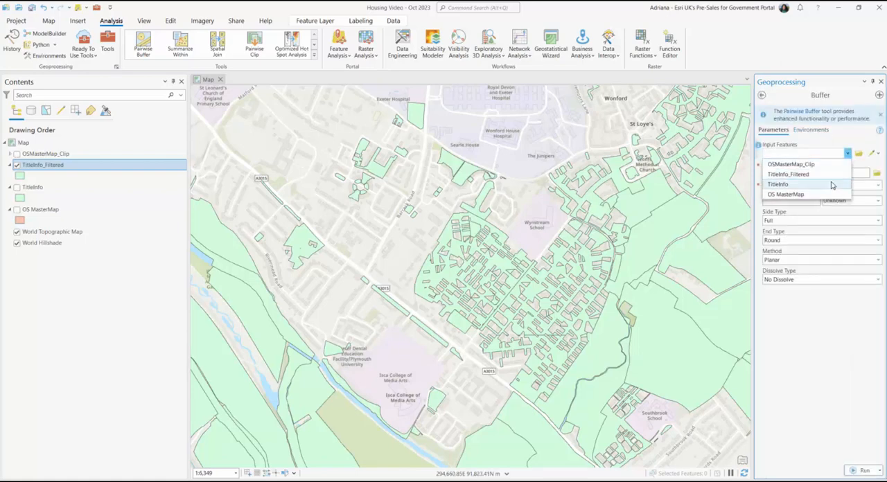
{"action": "left_click", "coordinate": [830, 175]}
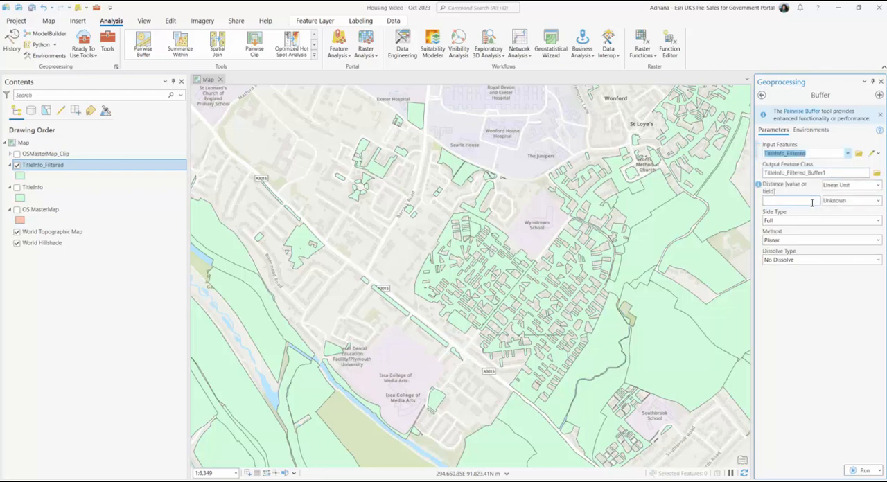
{"action": "left_click", "coordinate": [812, 201]}
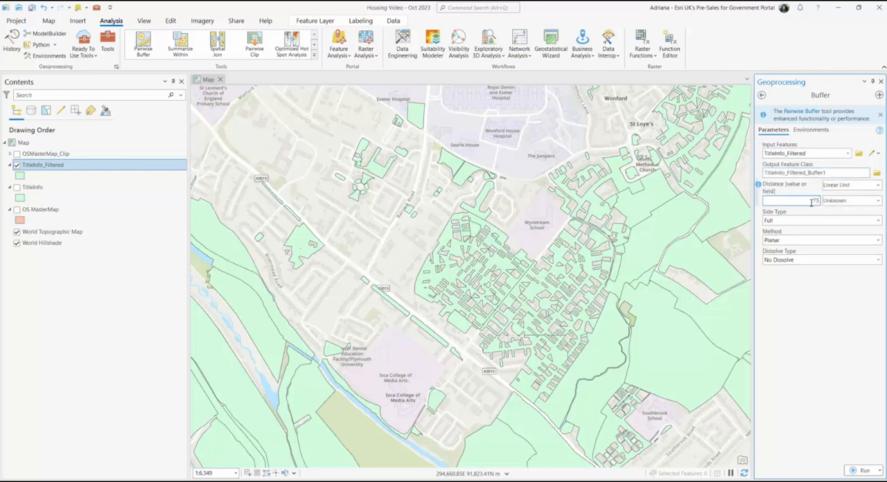
{"action": "left_click", "coordinate": [878, 202]}
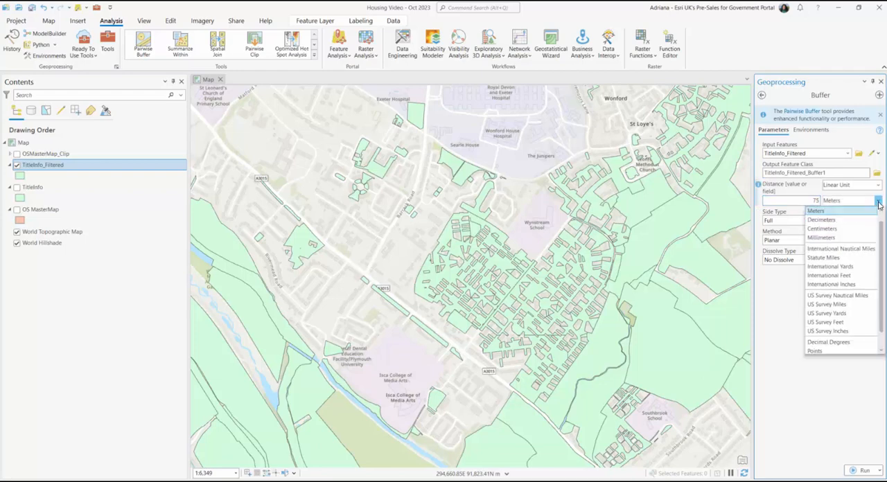
{"action": "left_click", "coordinate": [860, 212]}
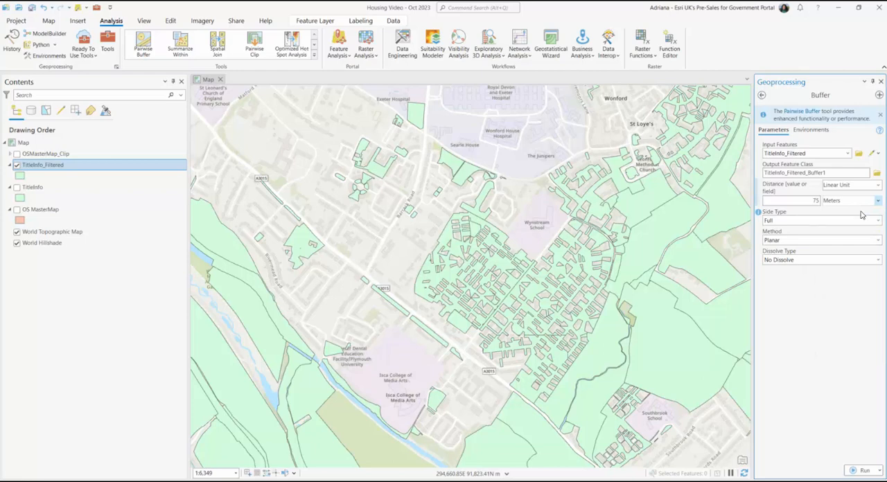
Step: Exclude the input polygon from the buffer, dissolve all output features into a single feature, and run the Buffer tool
{"action": "left_click", "coordinate": [878, 221]}
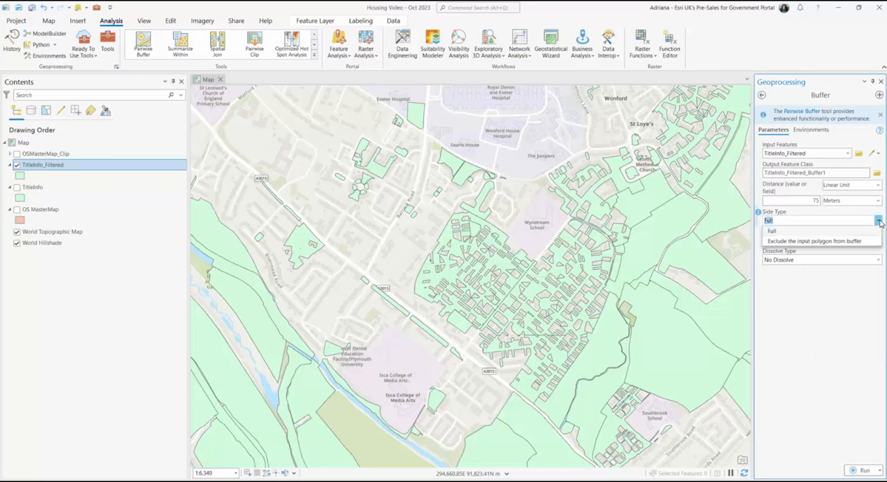
{"action": "left_click", "coordinate": [872, 241]}
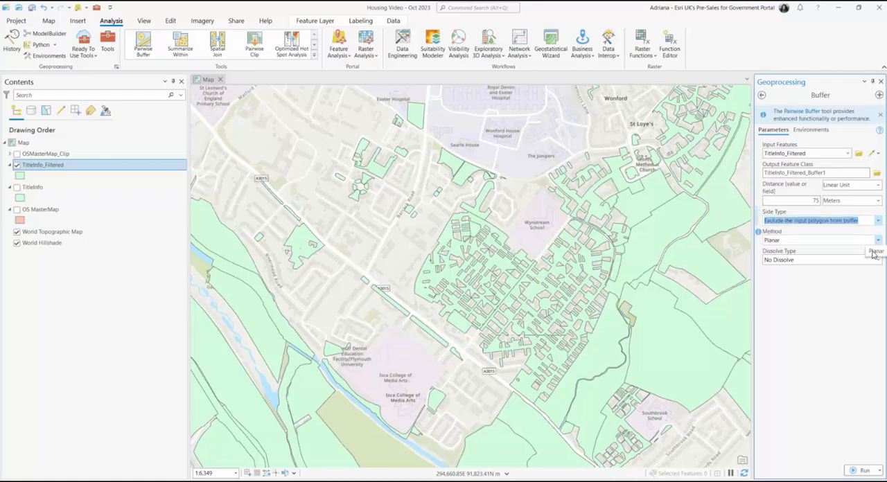
{"action": "left_click", "coordinate": [873, 286]}
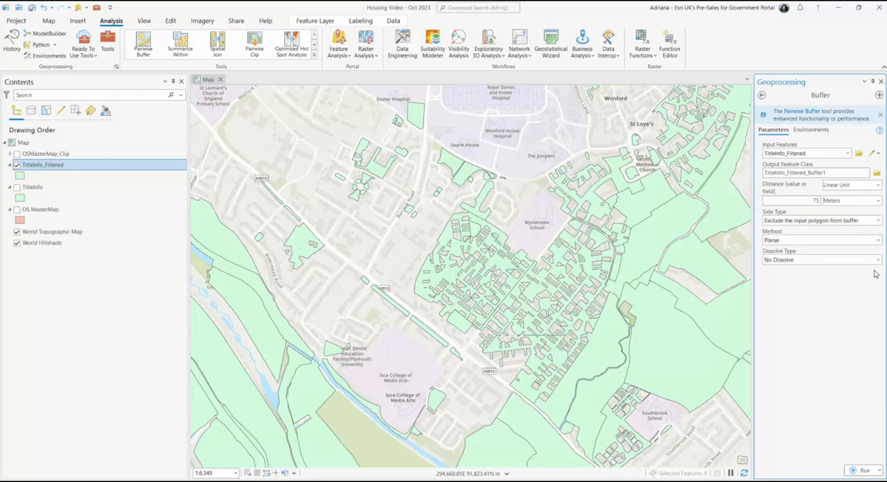
{"action": "left_click", "coordinate": [877, 260]}
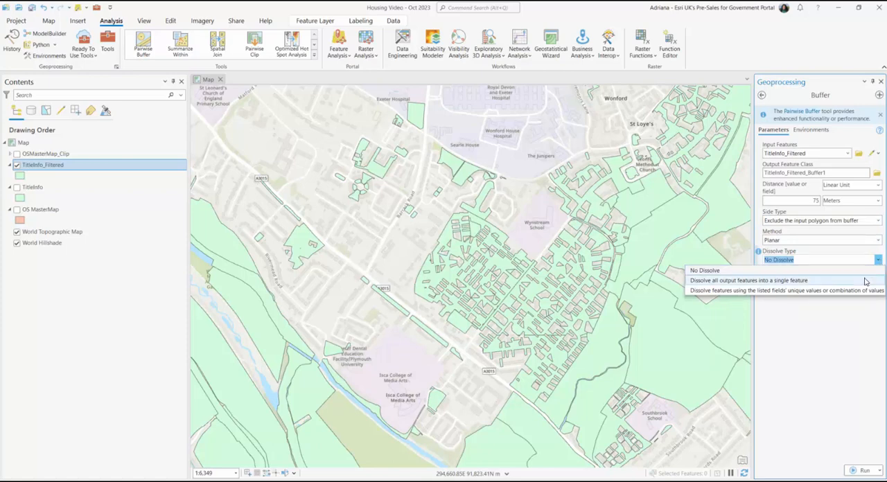
{"action": "left_click", "coordinate": [865, 280]}
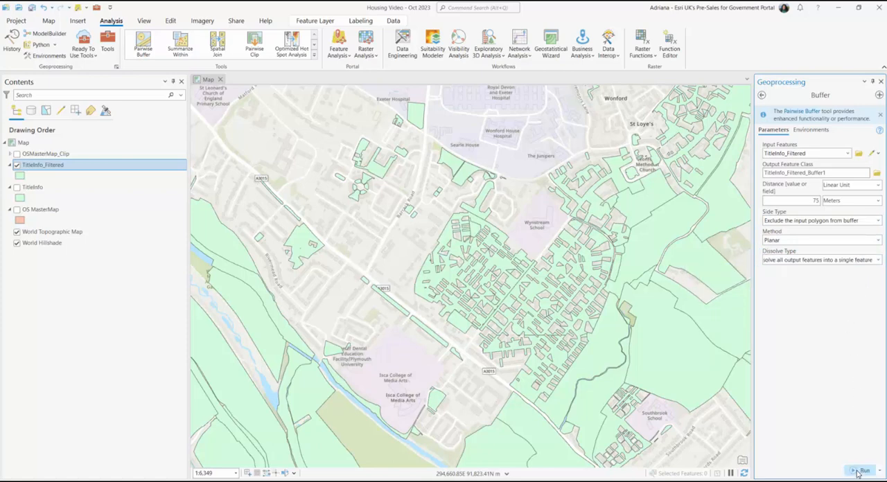
{"action": "left_click", "coordinate": [861, 471]}
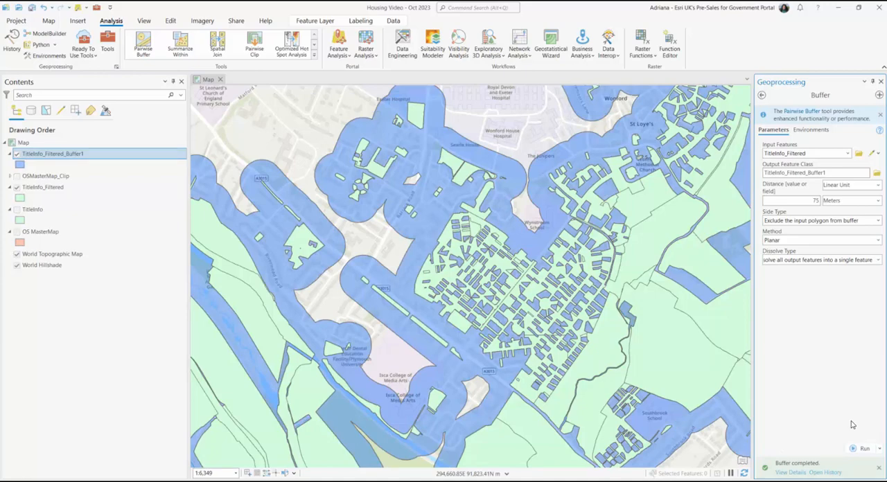
Step: Hide the TitleInfo_Filtered_Buffer1 and TitleInfo_Filtered layers and show the TitleInfo layer
{"action": "scroll", "coordinate": [594, 314], "scroll_direction": "down", "scroll_amount": 2}
{"action": "scroll", "coordinate": [593, 314], "scroll_direction": "down", "scroll_amount": 2}
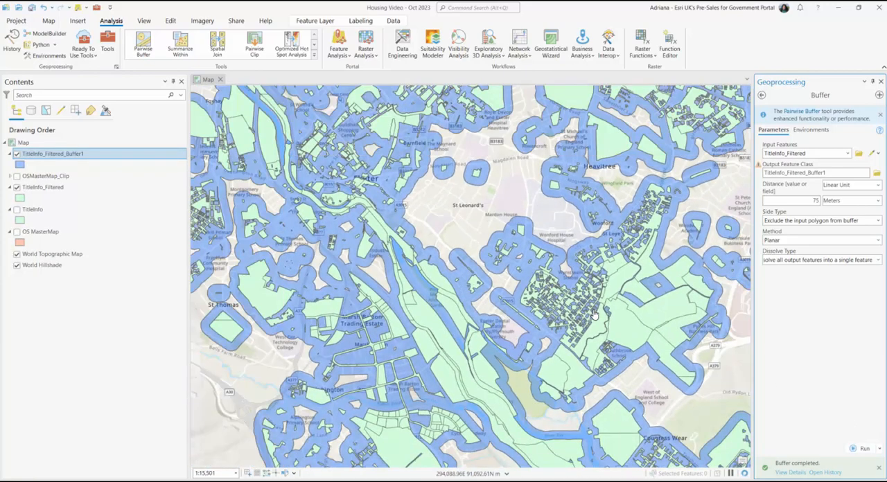
{"action": "scroll", "coordinate": [595, 292], "scroll_direction": "down", "scroll_amount": 2}
{"action": "left_click_drag", "start_coordinate": [595, 292], "coordinate": [504, 325]}
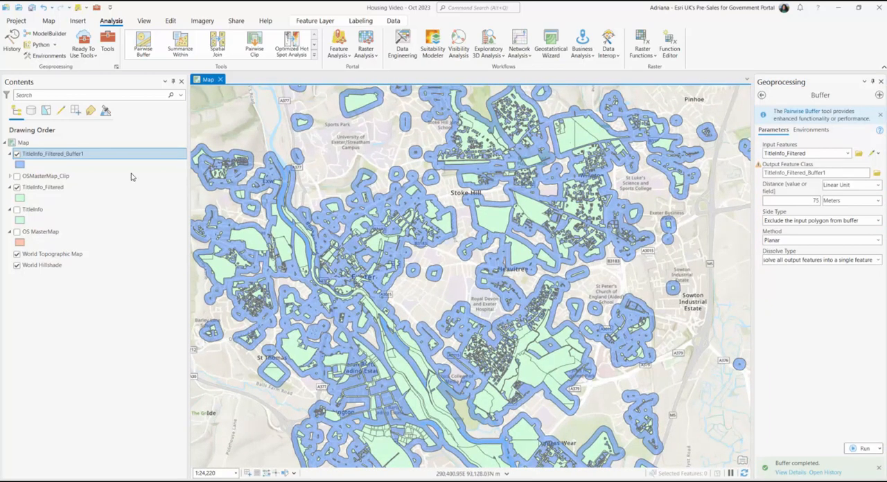
{"action": "left_click", "coordinate": [17, 154]}
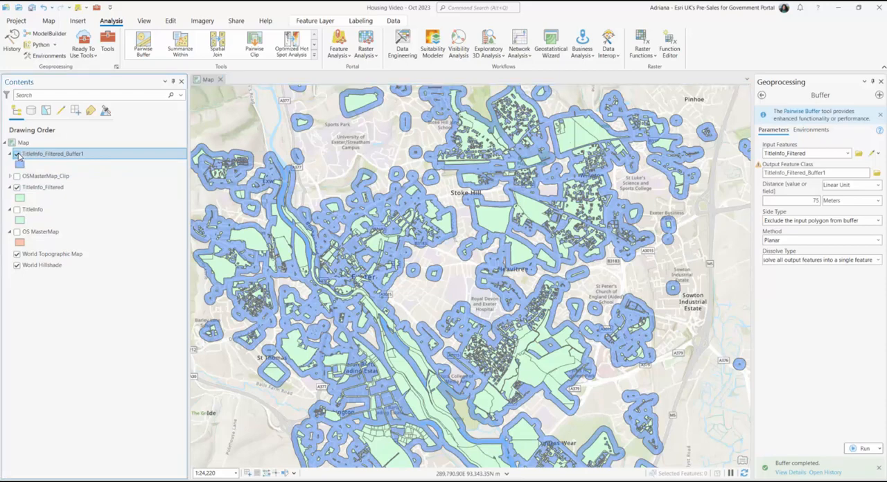
{"action": "left_click", "coordinate": [17, 189]}
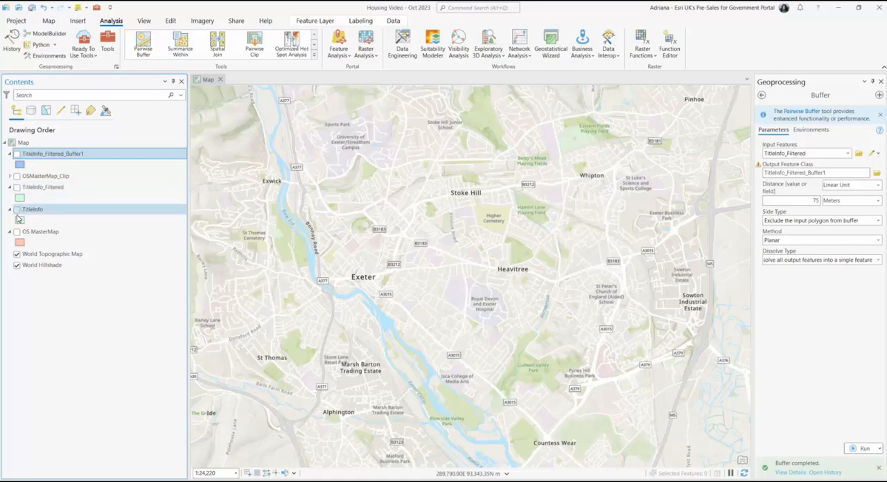
{"action": "left_click", "coordinate": [16, 210]}
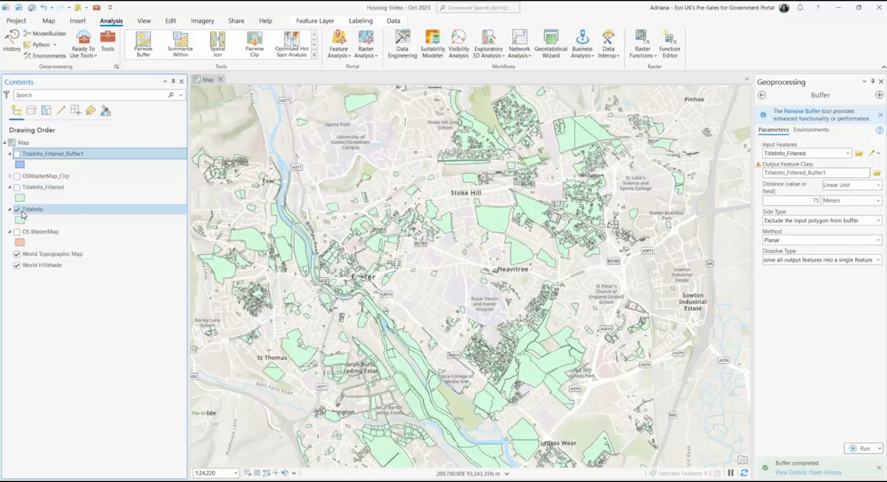
Step: Remove the definition query from the TitleInfo layer and apply the layer properties
{"action": "right_click", "coordinate": [37, 214]}
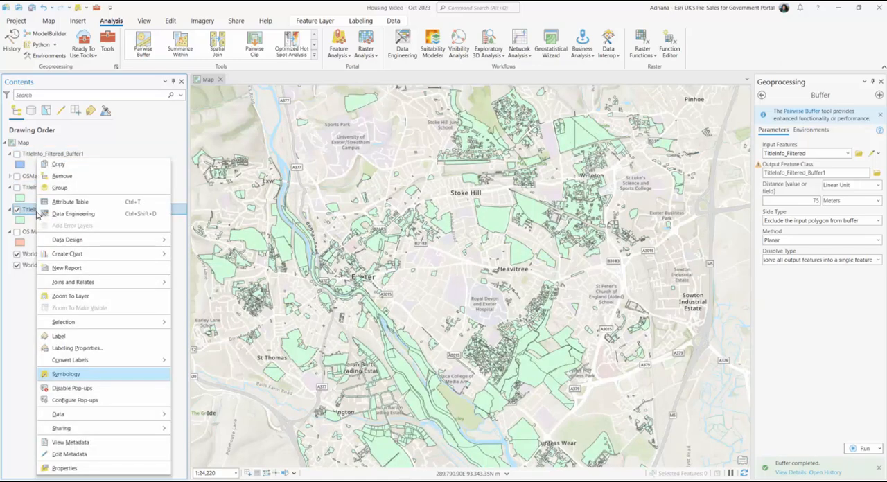
{"action": "left_click", "coordinate": [69, 469]}
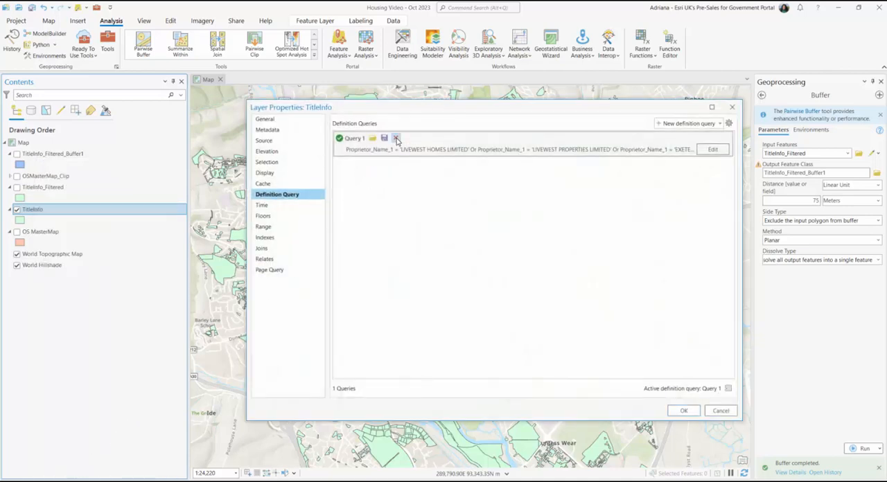
{"action": "key", "text": "Delete"}
{"action": "left_click", "coordinate": [526, 280]}
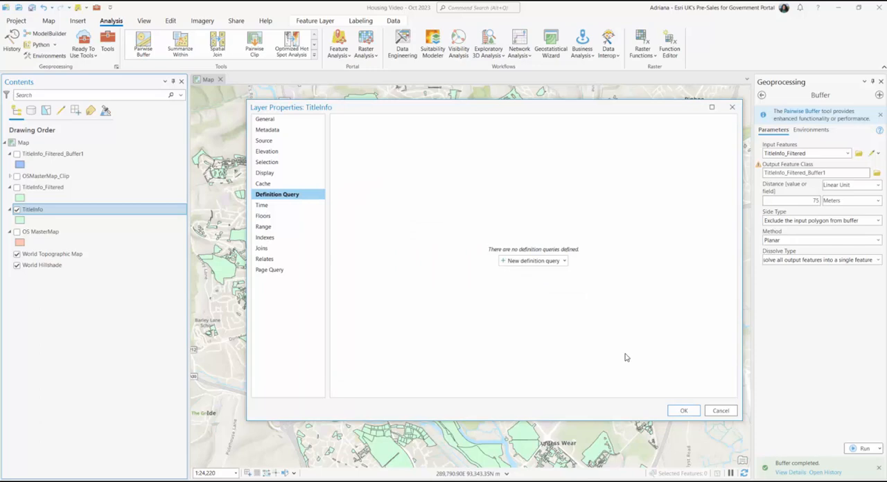
{"action": "left_click", "coordinate": [683, 411]}
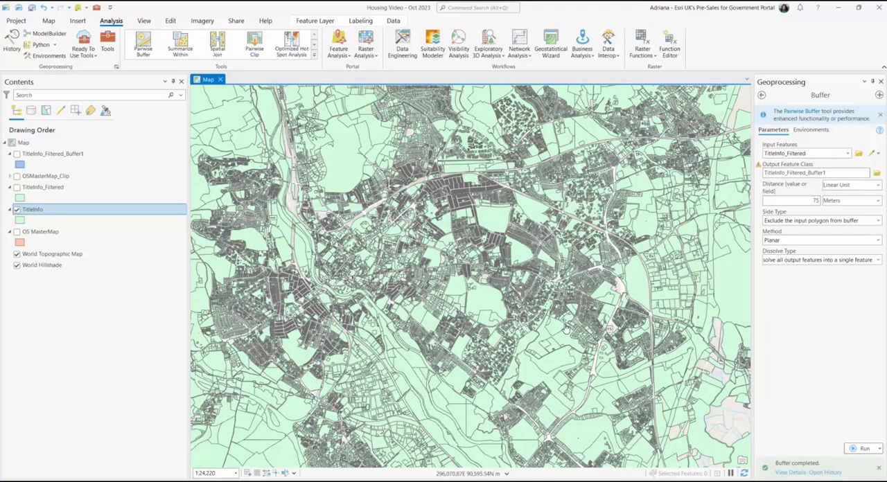
Step: Set up the Clip tool with TitleInfo as the input and TitleInfo_Filtered_Buffer1 as the clip features
{"action": "left_click", "coordinate": [763, 95]}
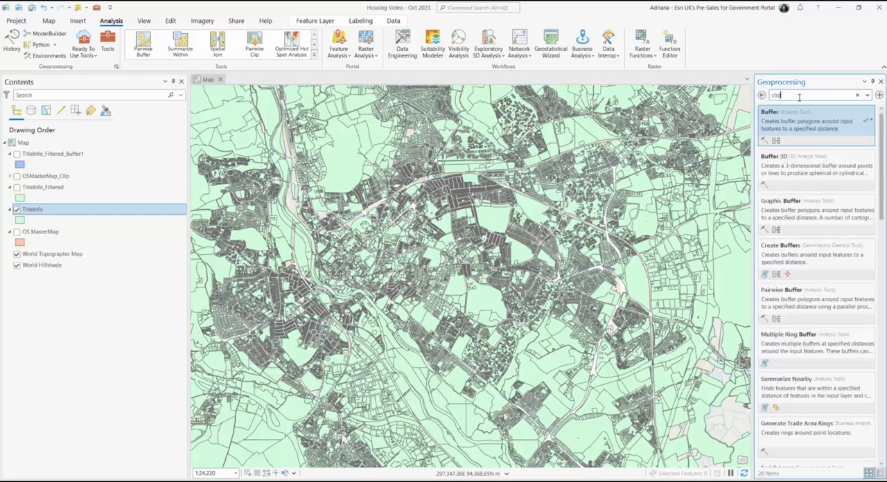
{"action": "left_click", "coordinate": [783, 113]}
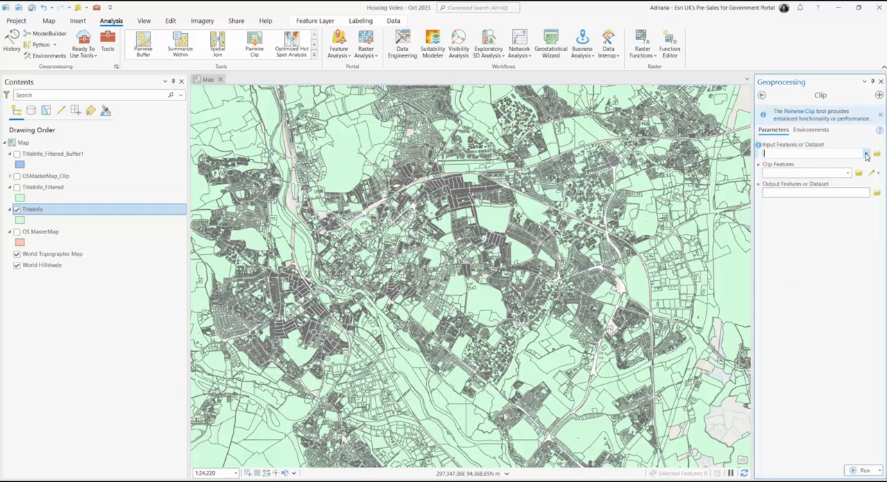
{"action": "left_click", "coordinate": [865, 155]}
{"action": "left_click", "coordinate": [823, 194]}
{"action": "left_click", "coordinate": [847, 172]}
{"action": "left_click", "coordinate": [790, 184]}
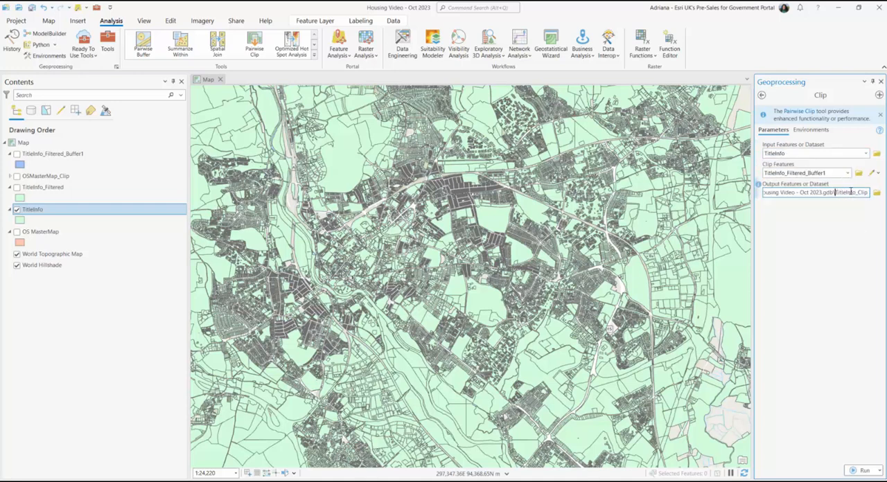
Step: Name the clip output Surrounding_Ownership and run the Clip tool
{"action": "double_click", "coordinate": [851, 192]}
{"action": "type", "text": "Surround"}
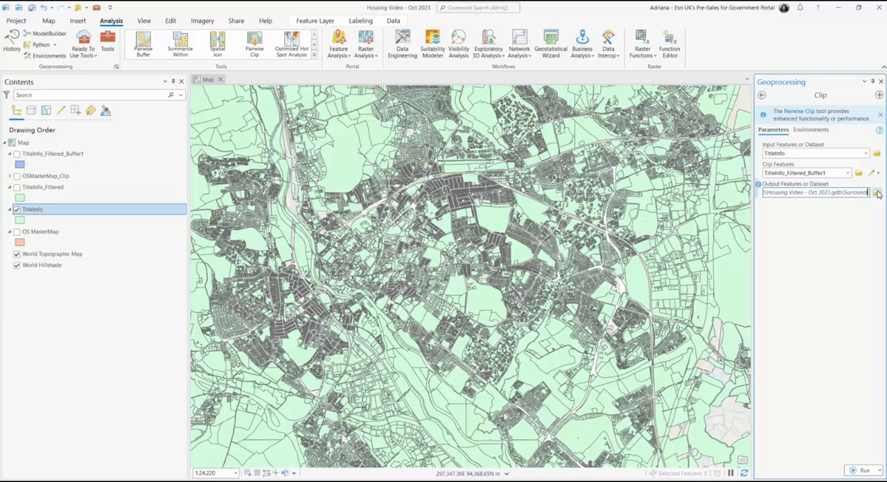
{"action": "type", "text": "ing_Ownership"}
{"action": "key", "text": "Return"}
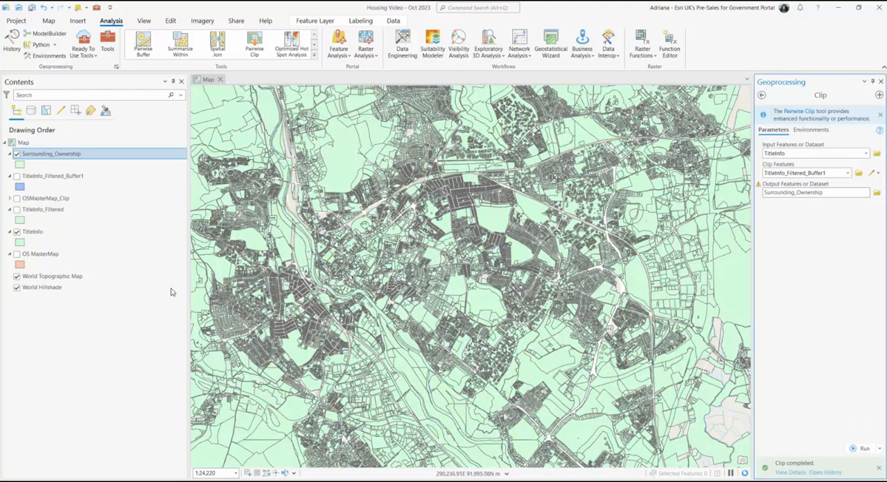
Step: Hide TitleInfo, show TitleInfo_Filtered, and toggle Surrounding_Ownership off and on to compare the layers
{"action": "left_click", "coordinate": [17, 232]}
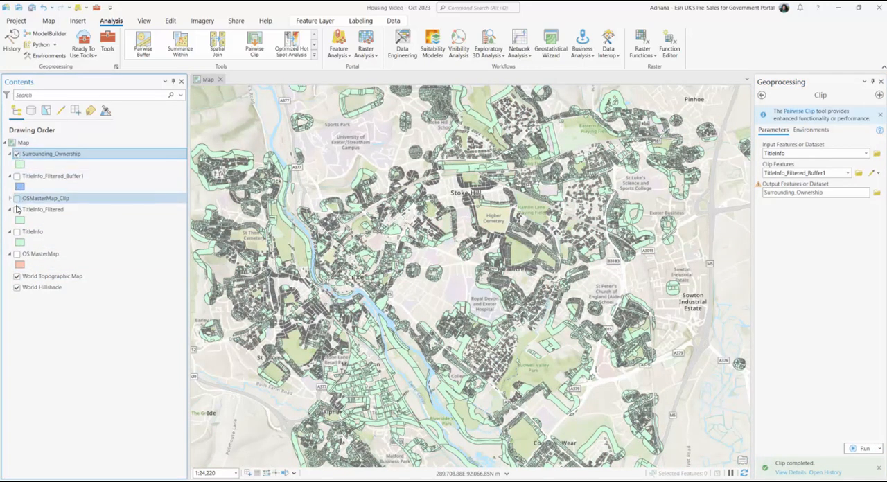
{"action": "left_click", "coordinate": [17, 209]}
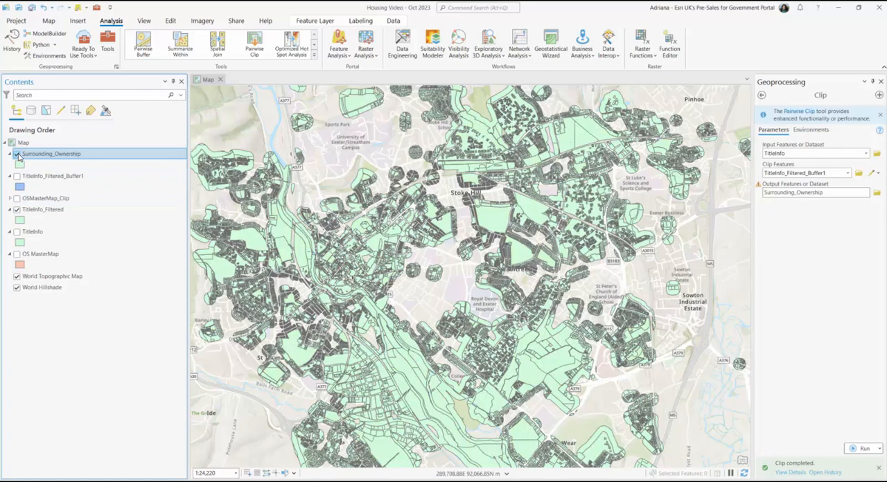
{"action": "left_click", "coordinate": [17, 153]}
{"action": "left_click", "coordinate": [16, 154]}
Step: Open the symbology of the Surrounding_Ownership layer and switch its primary symbology to Unique Values
{"action": "right_click", "coordinate": [33, 158]}
{"action": "left_click", "coordinate": [89, 375]}
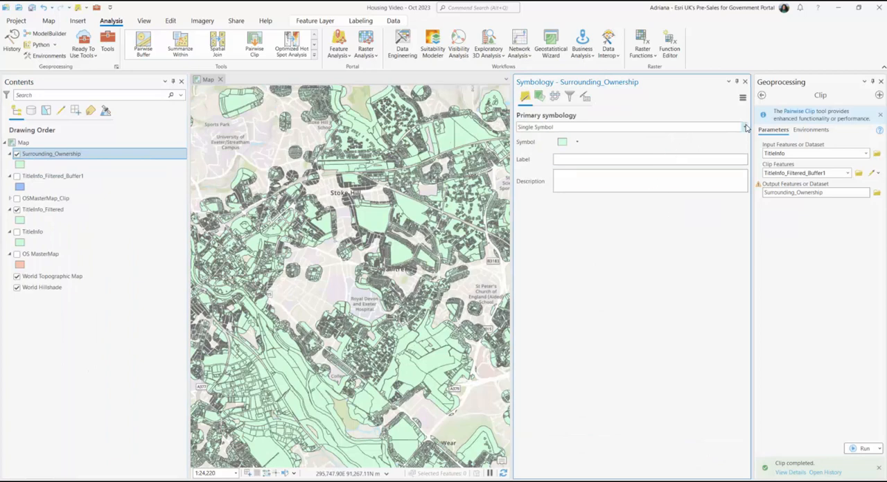
{"action": "left_click", "coordinate": [746, 128]}
{"action": "left_click", "coordinate": [585, 182]}
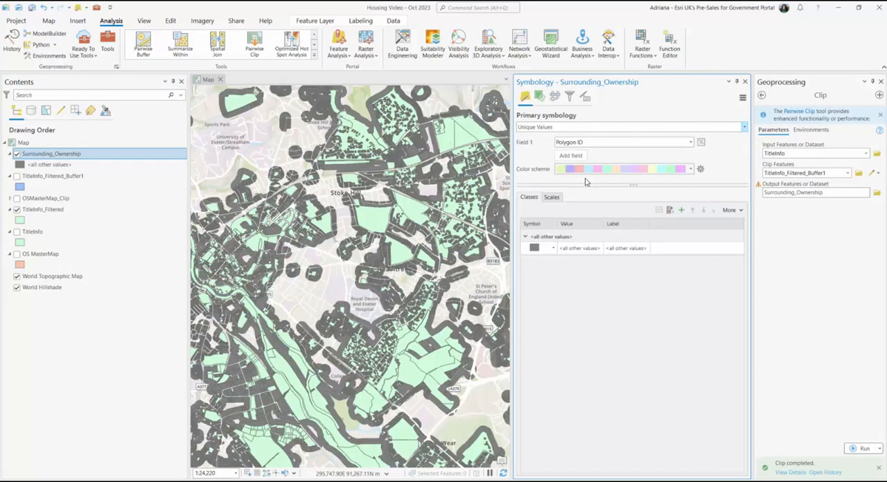
Step: Symbolize Surrounding_Ownership by the Proprietorship Category 1 field, look over the map and close the symbology settings
{"action": "left_click", "coordinate": [690, 143]}
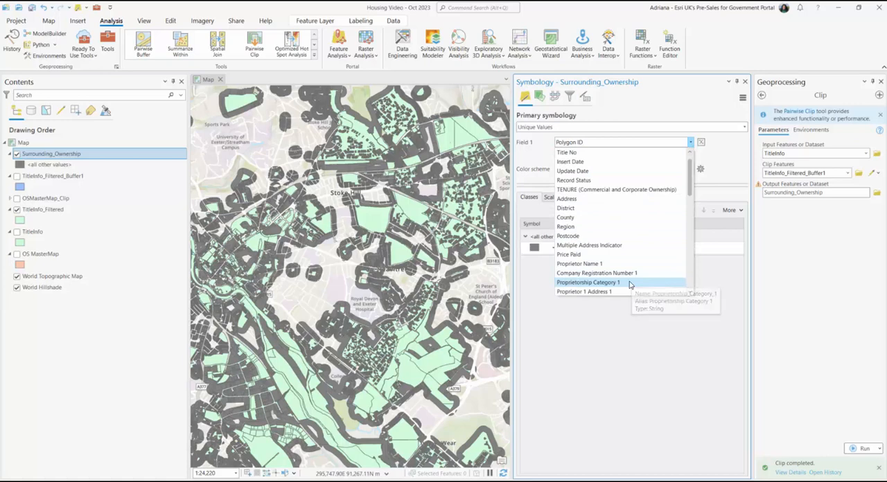
{"action": "left_click", "coordinate": [629, 284]}
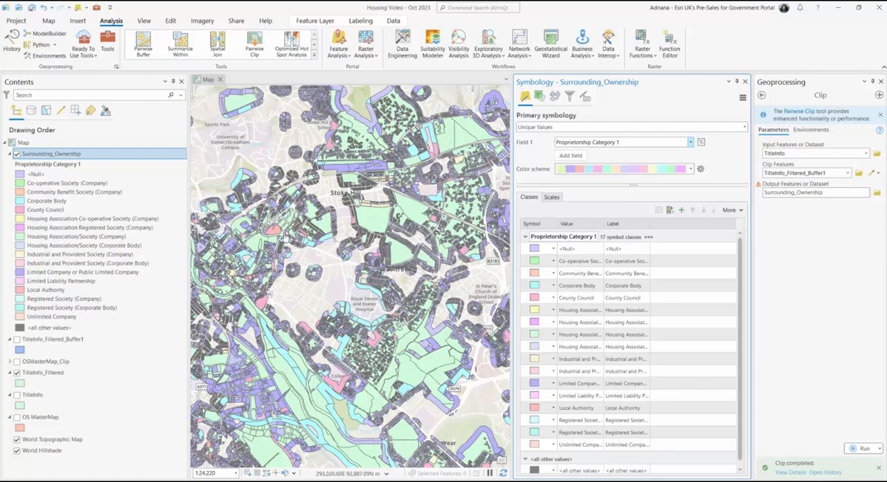
{"action": "scroll", "coordinate": [285, 236], "scroll_direction": "up", "scroll_amount": 6}
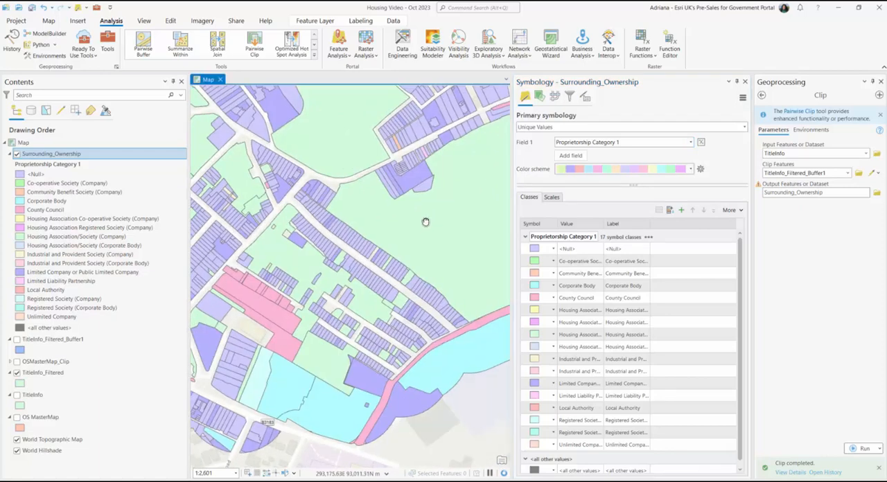
{"action": "left_click_drag", "start_coordinate": [425, 221], "coordinate": [365, 305]}
{"action": "left_click", "coordinate": [746, 82]}
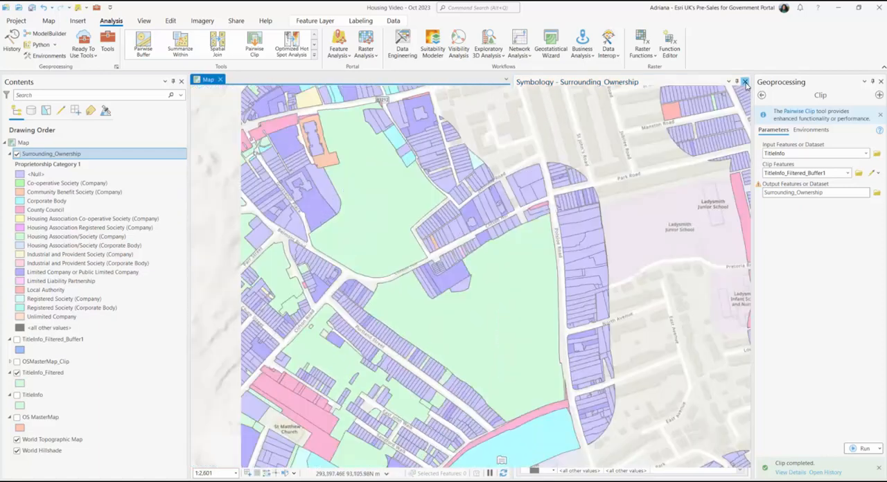
Step: Set the TitleInfo_Filtered polygon outline width to 2 pt, apply it, and close the symbology and geoprocessing panes
{"action": "left_click_drag", "start_coordinate": [556, 280], "coordinate": [647, 245]}
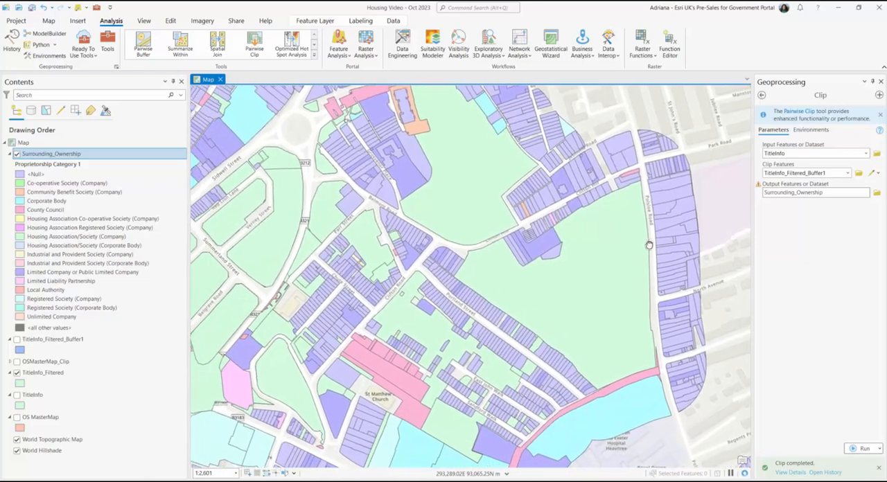
{"action": "left_click", "coordinate": [24, 384]}
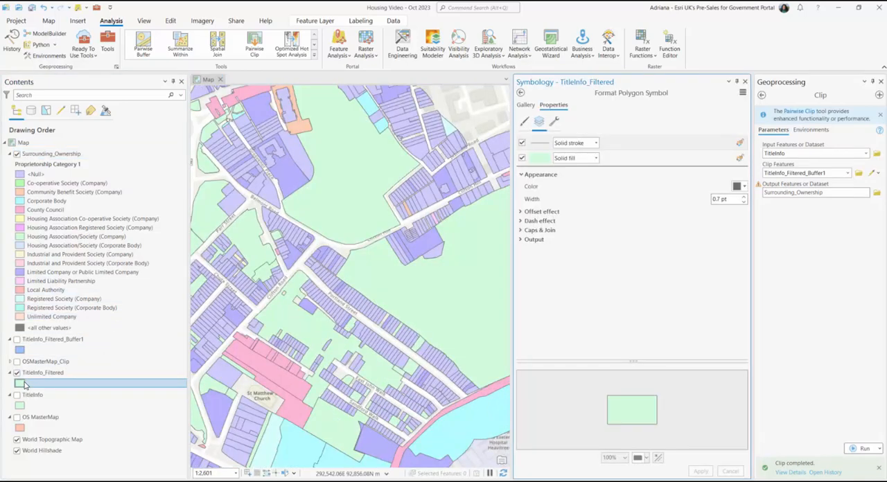
{"action": "left_click", "coordinate": [525, 122]}
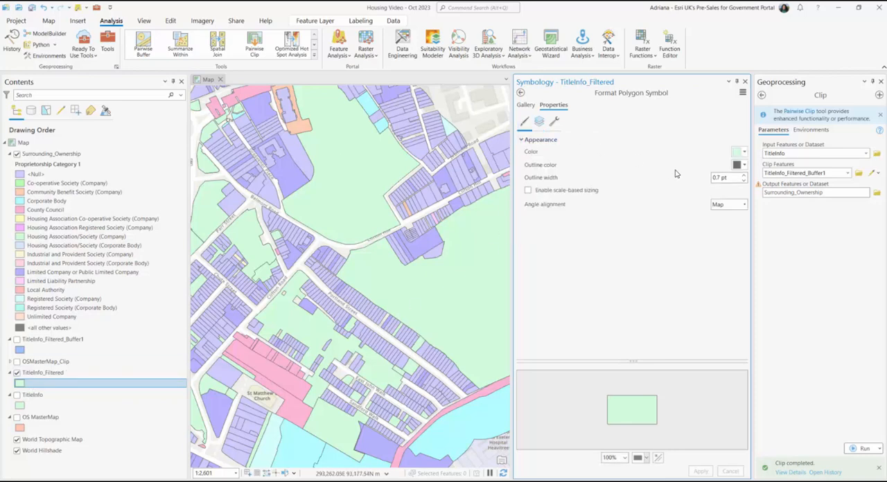
{"action": "left_click", "coordinate": [744, 176]}
{"action": "left_click", "coordinate": [744, 176]}
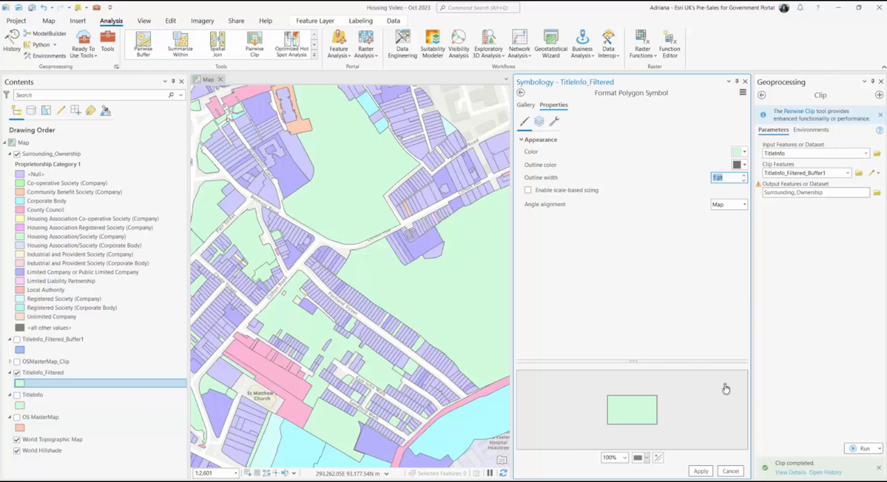
{"action": "left_click", "coordinate": [705, 472]}
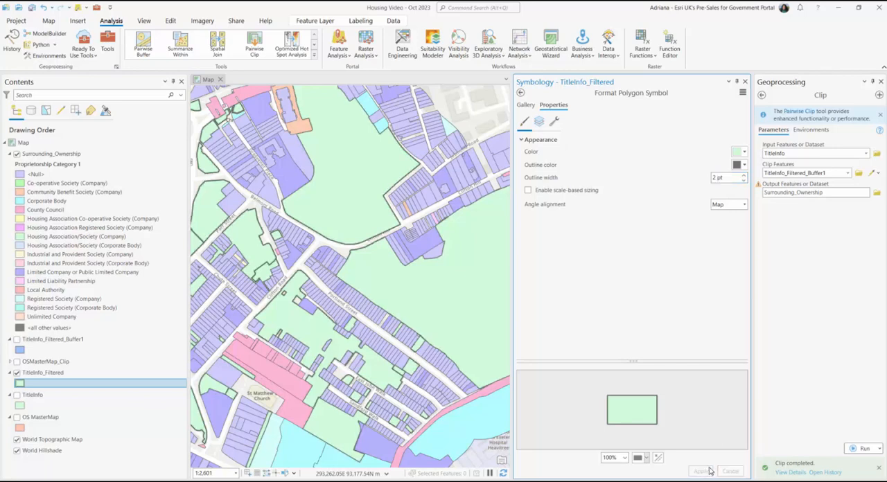
{"action": "left_click", "coordinate": [744, 82]}
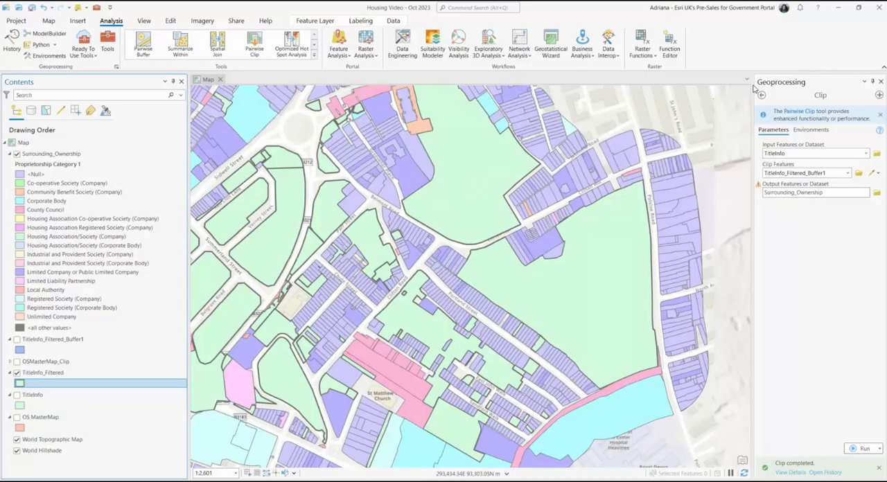
{"action": "left_click", "coordinate": [880, 82]}
Step: Examine the Local Authority parcels and the wider surrounding ownership on the map, and save the project
{"action": "left_click_drag", "start_coordinate": [630, 239], "coordinate": [805, 317]}
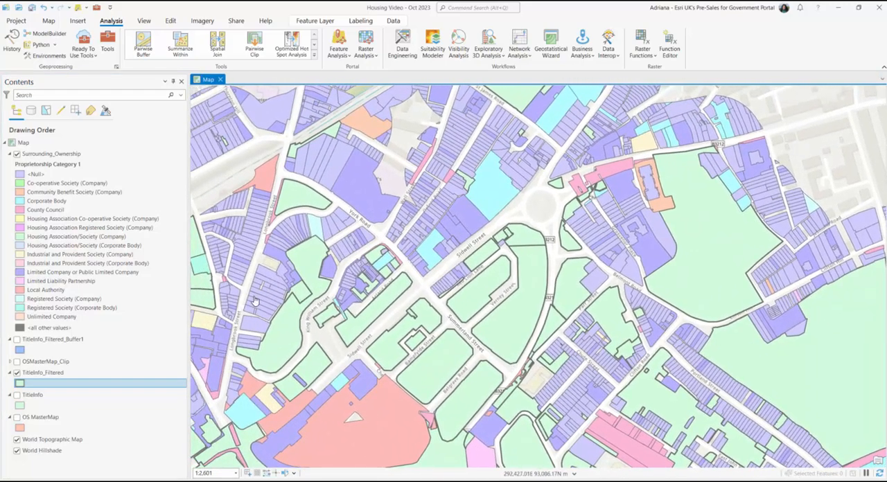
{"action": "left_click", "coordinate": [149, 289]}
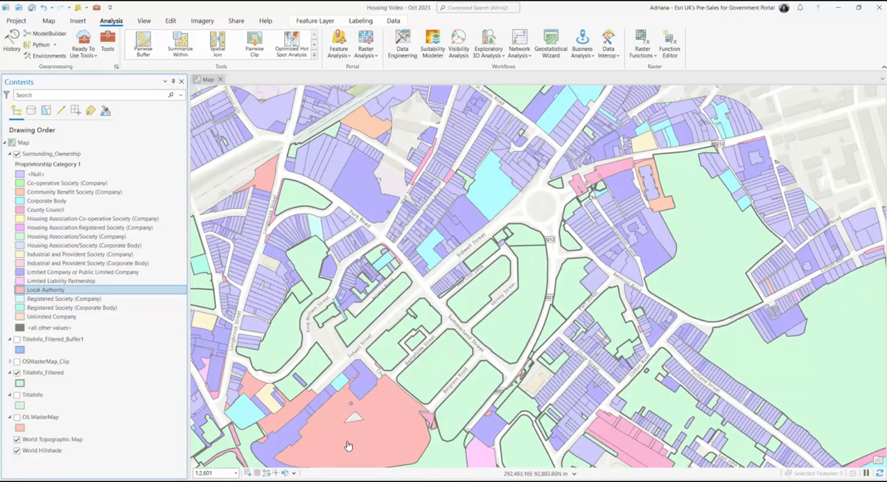
{"action": "left_click_drag", "start_coordinate": [348, 445], "coordinate": [341, 265]}
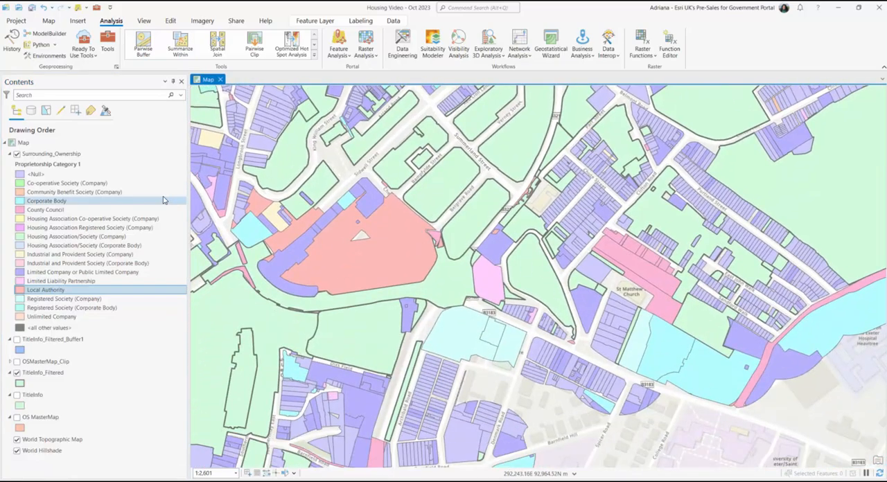
{"action": "left_click", "coordinate": [159, 154]}
{"action": "scroll", "coordinate": [544, 331], "scroll_direction": "down", "scroll_amount": 5}
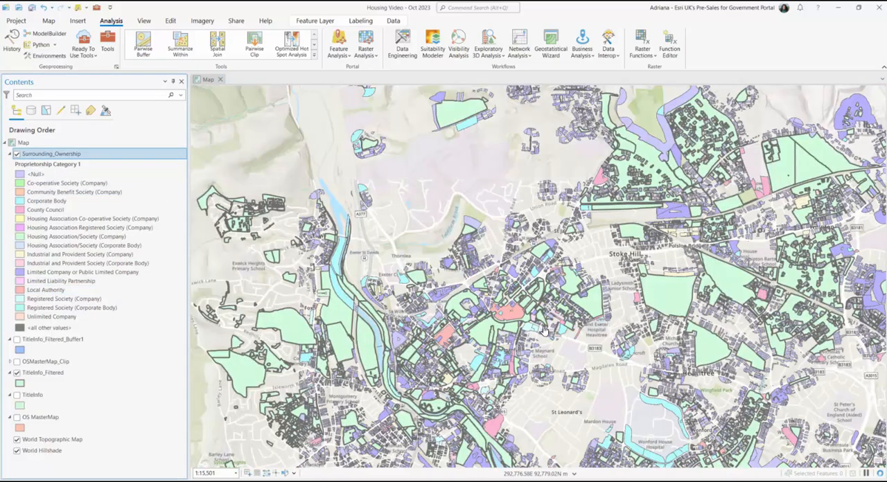
{"action": "left_click_drag", "start_coordinate": [544, 331], "coordinate": [455, 232]}
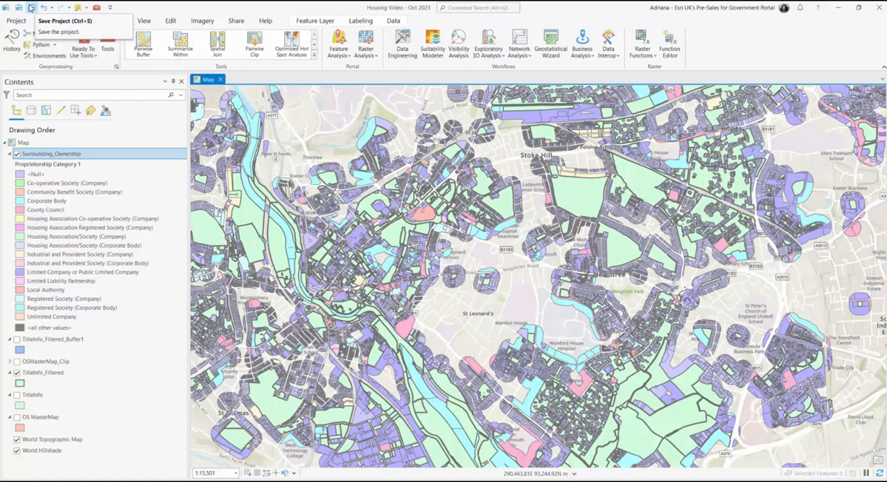
{"action": "left_click", "coordinate": [30, 7]}
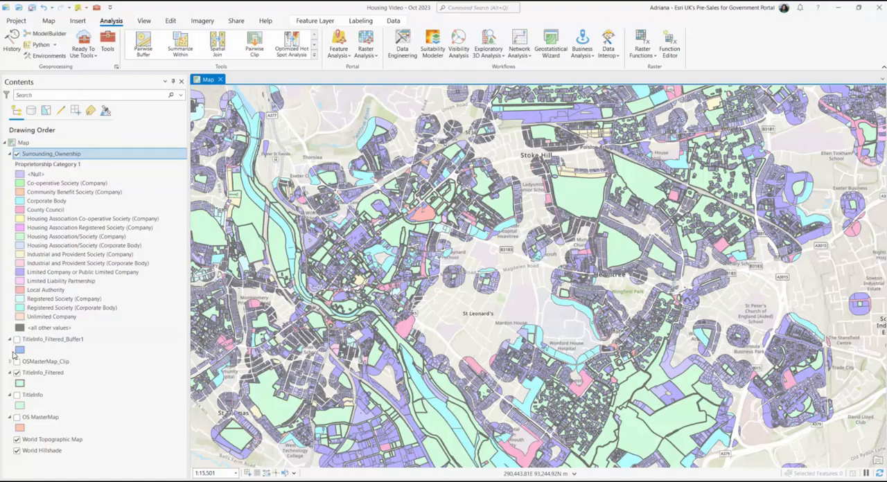
Step: Show OSMasterMap_Clip, hide TitleInfo_Filtered, and inspect the city-centre land use beside the surrounding ownership up close
{"action": "left_click", "coordinate": [17, 361]}
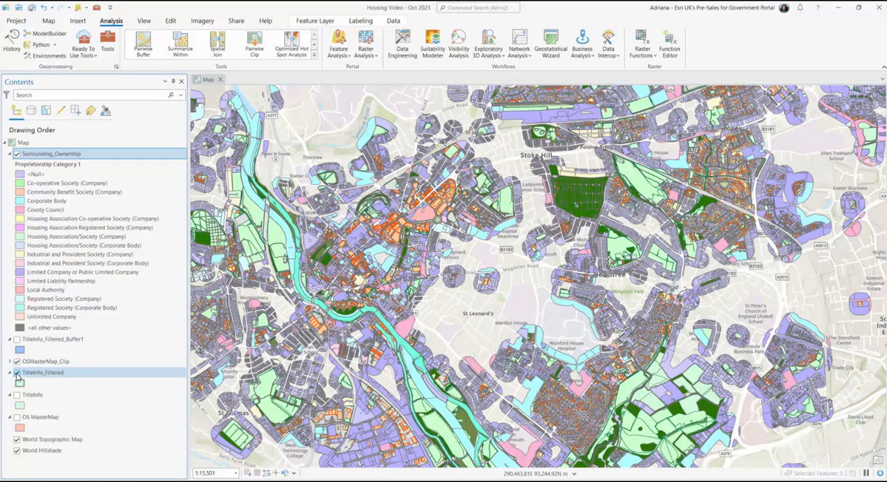
{"action": "scroll", "coordinate": [399, 237], "scroll_direction": "up", "scroll_amount": 5}
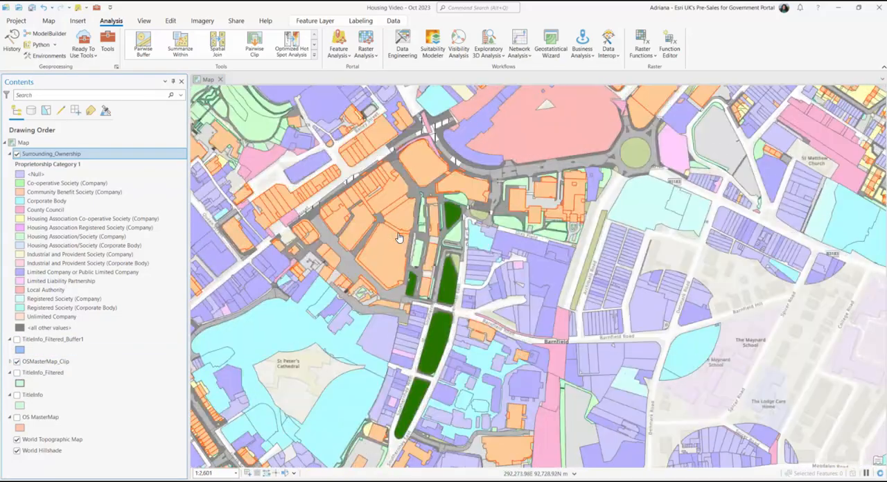
{"action": "left_click_drag", "start_coordinate": [402, 239], "coordinate": [485, 334]}
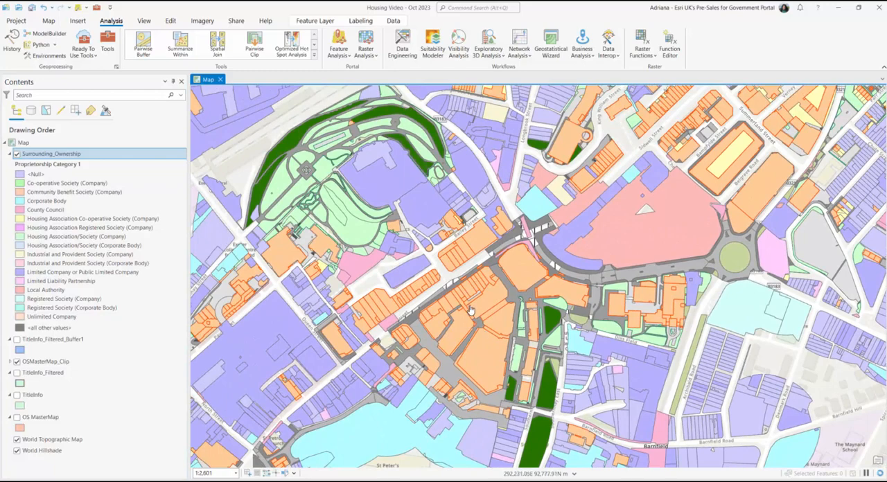
{"action": "scroll", "coordinate": [469, 308], "scroll_direction": "up", "scroll_amount": 2}
{"action": "scroll", "coordinate": [512, 360], "scroll_direction": "up", "scroll_amount": 2}
{"action": "scroll", "coordinate": [512, 361], "scroll_direction": "up", "scroll_amount": 4}
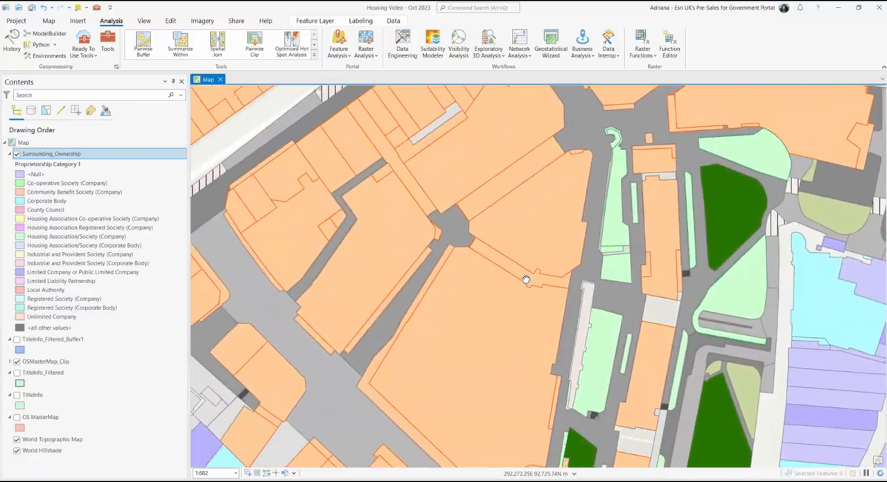
{"action": "left_click_drag", "start_coordinate": [527, 329], "coordinate": [509, 240]}
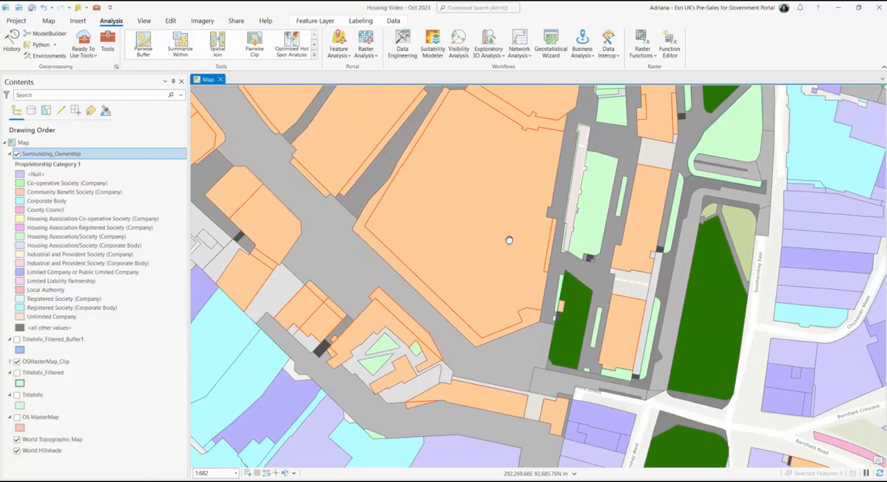